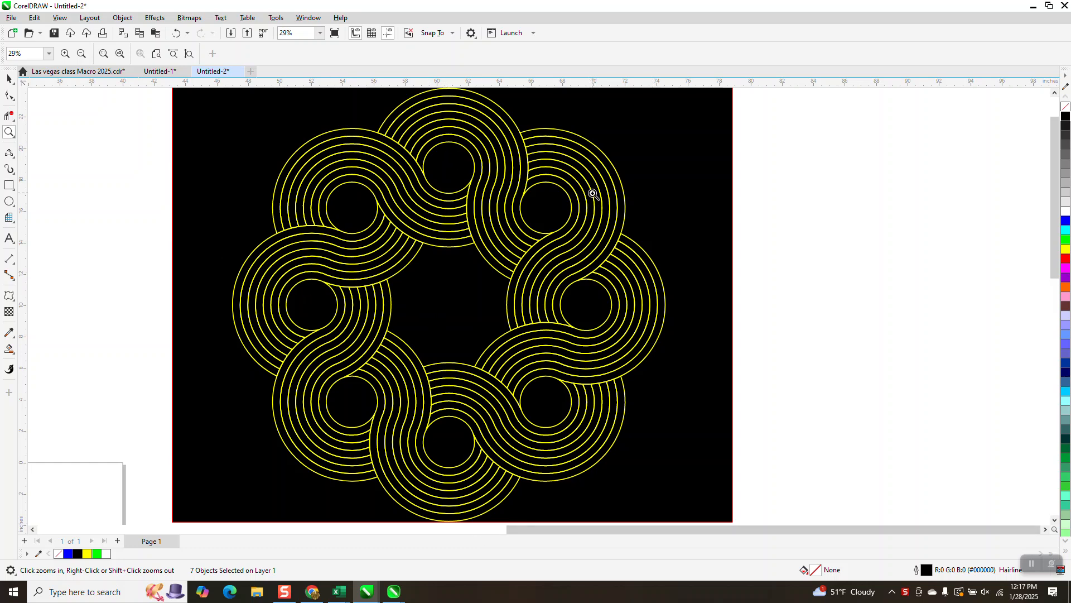
# - Set the document's nudge distance to 7.84 inches
pyautogui.scroll(-3, 743, 235)
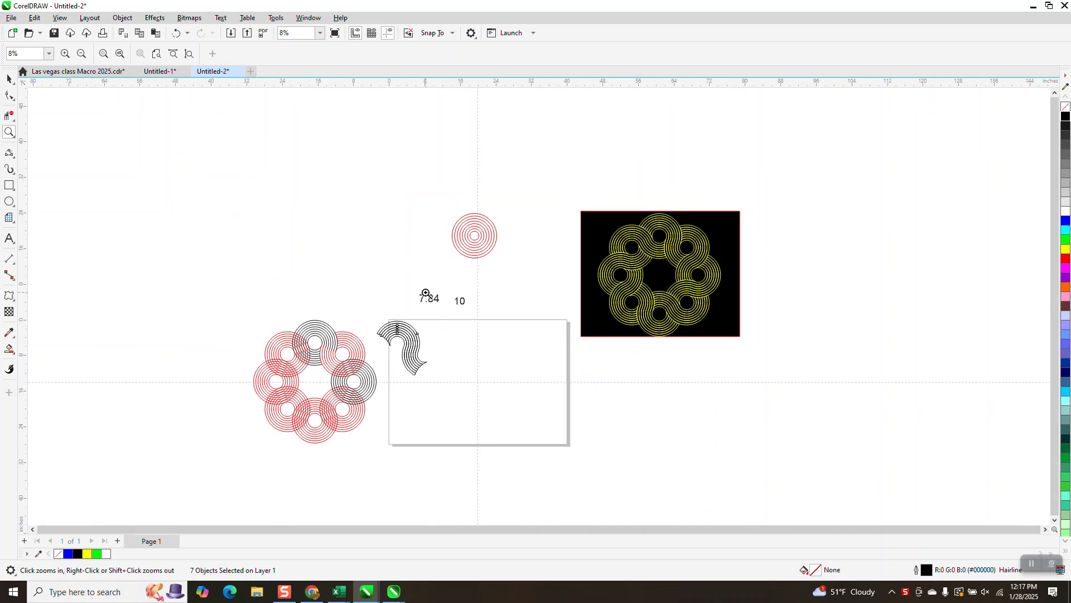
pyautogui.moveTo(413, 289); pyautogui.dragTo(487, 308)
pyautogui.scroll(-5, 362, 223)
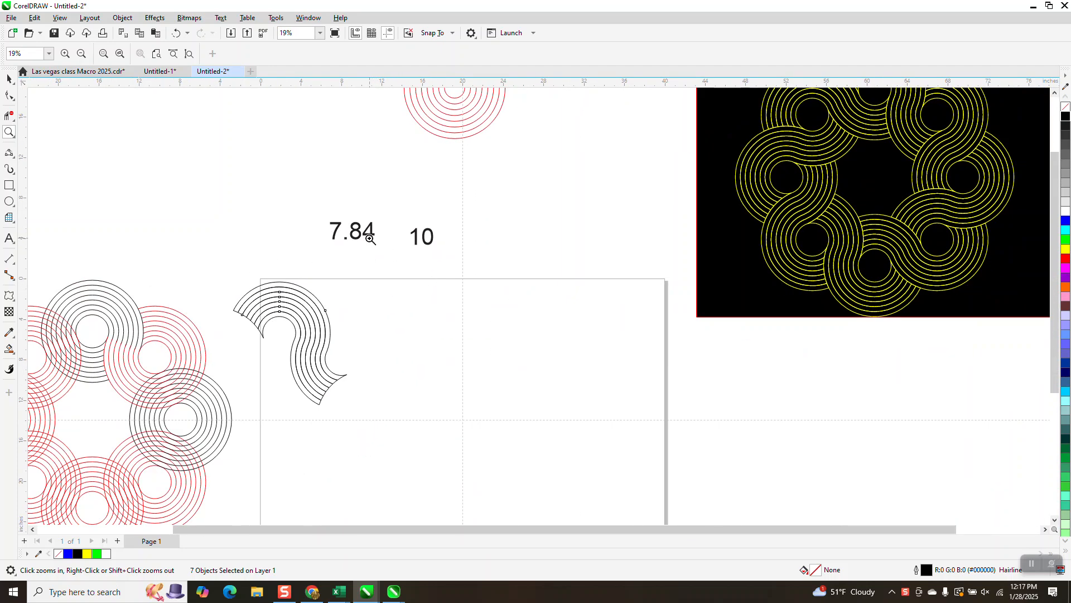
pyautogui.click(9, 80)
pyautogui.press('Escape')
pyautogui.click(388, 53)
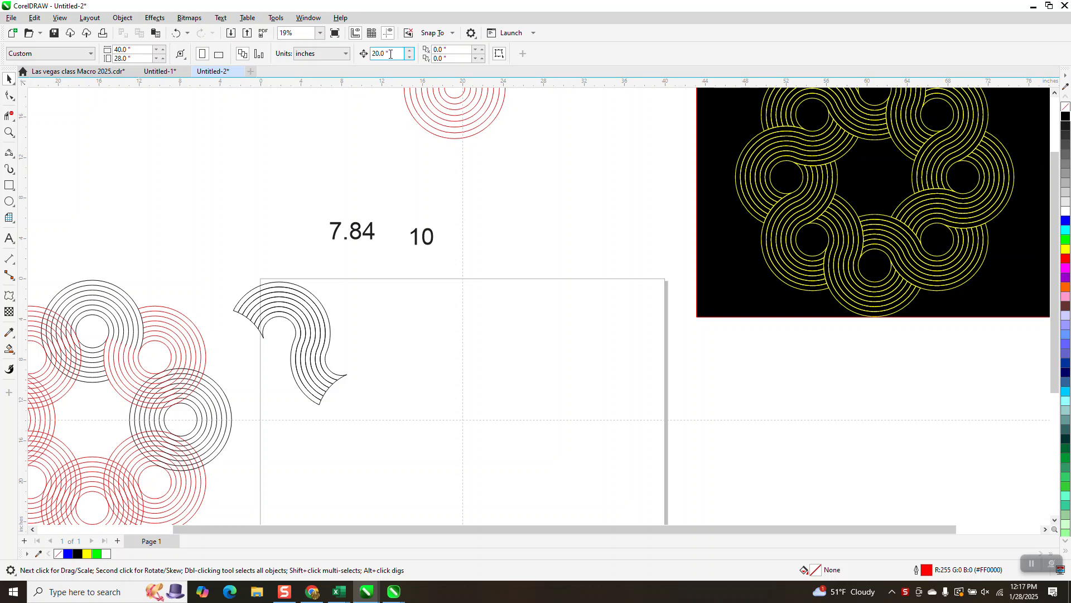
pyautogui.write('7.84')
pyautogui.press('Return')
# - Draw a circle, center it on the page, and set its diameter to 10 inches
pyautogui.click(9, 198)
pyautogui.moveTo(566, 370); pyautogui.dragTo(475, 468)
pyautogui.press('p')
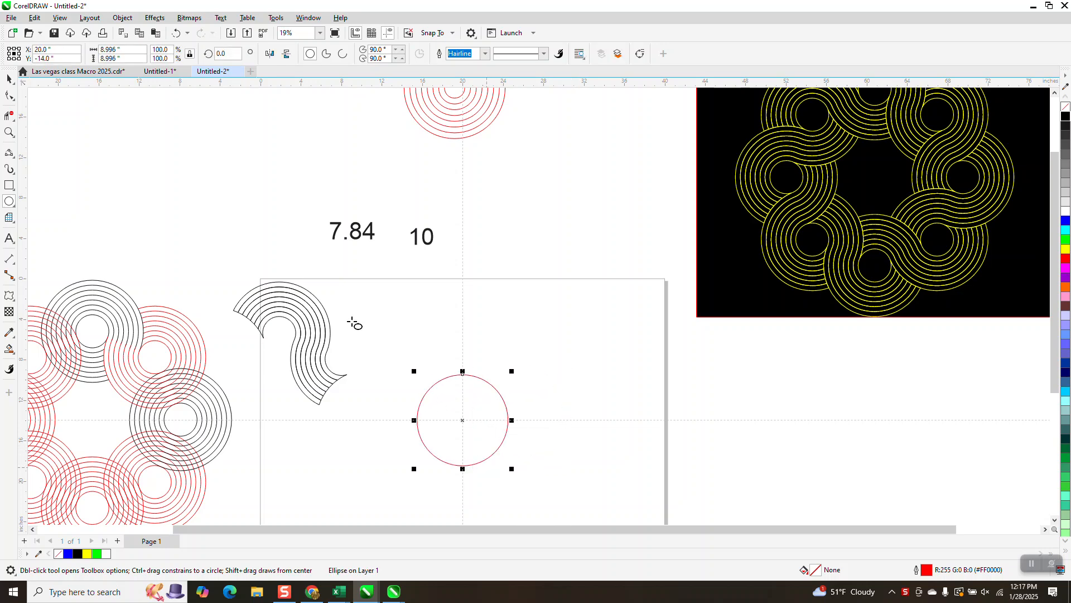
pyautogui.doubleClick(112, 49)
pyautogui.write('10')
pyautogui.press('Return')
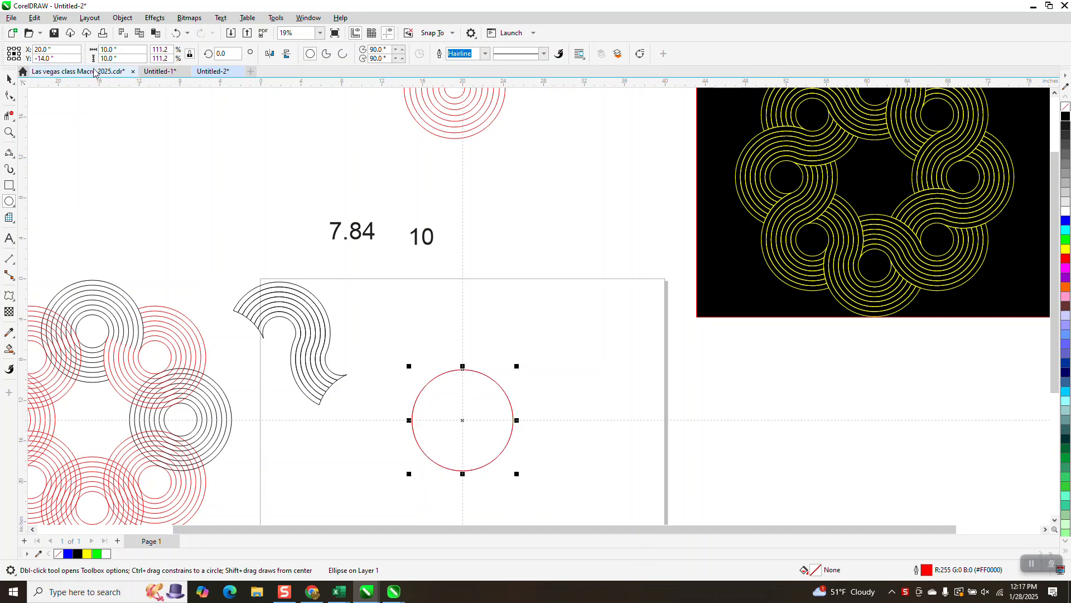
# - Create a concentric copy of the circle with a diameter of 2 inches, keeping the original
pyautogui.doubleClick(111, 49)
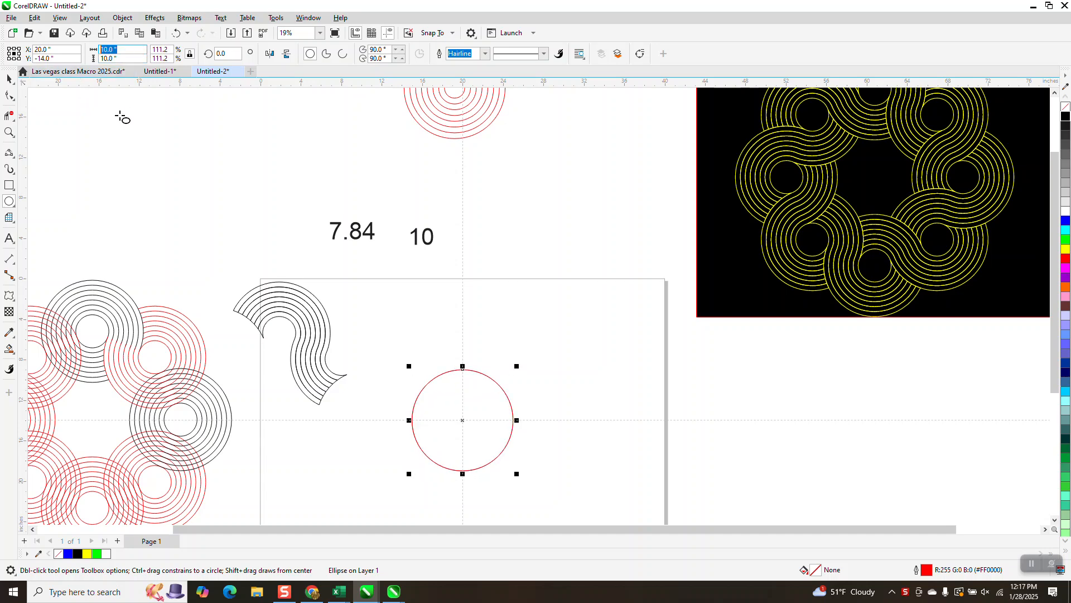
pyautogui.write('2')
pyautogui.press('Return')
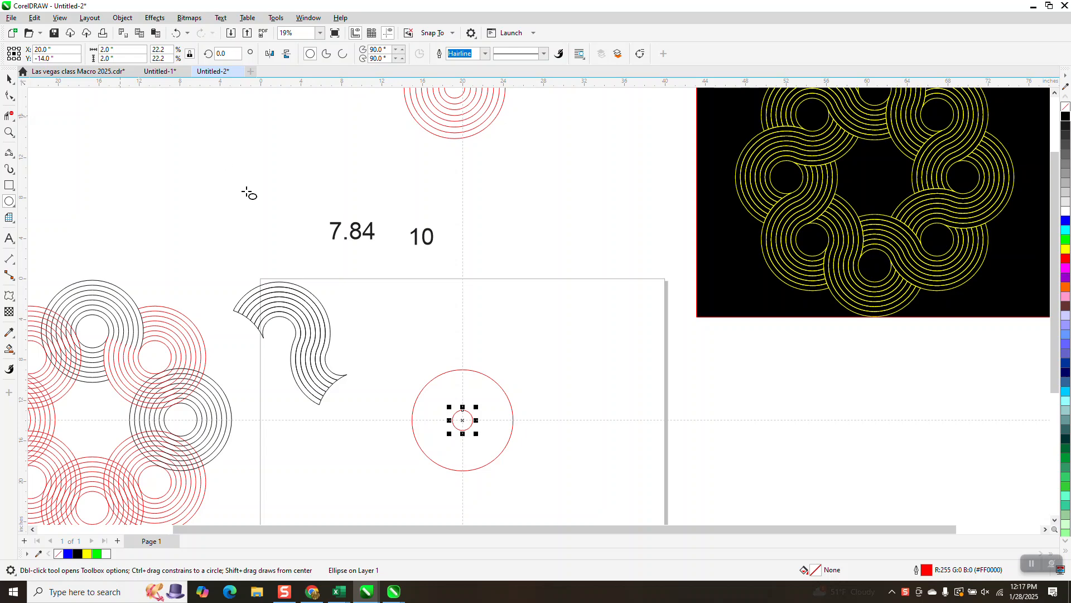
# - Blend the 10-inch and 2-inch circles with 6 intermediate steps
pyautogui.press('space')
pyautogui.moveTo(372, 330); pyautogui.dragTo(542, 475)
pyautogui.click(157, 22)
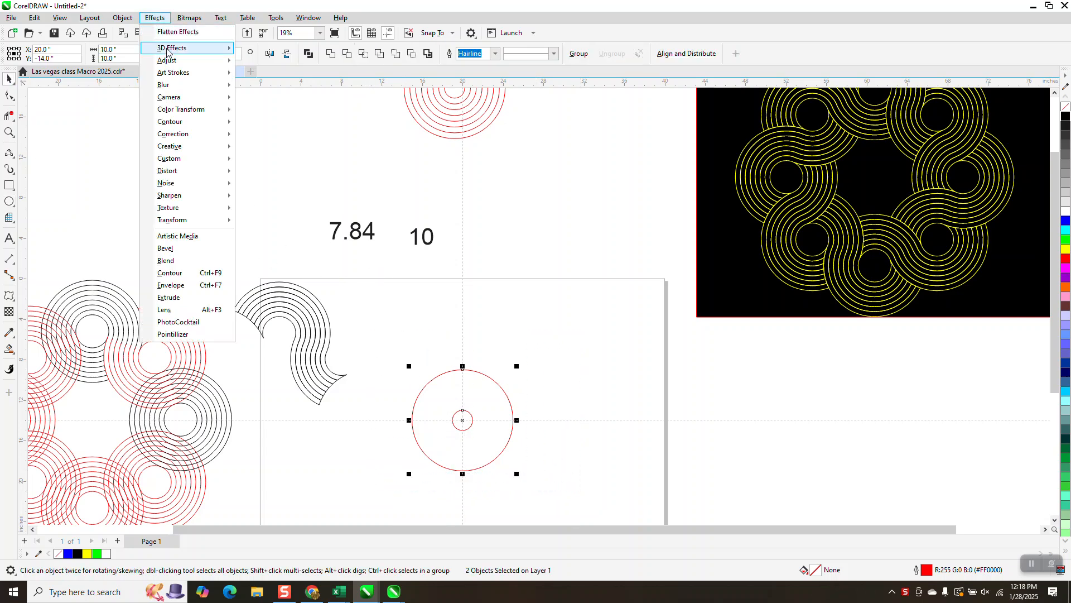
pyautogui.click(175, 262)
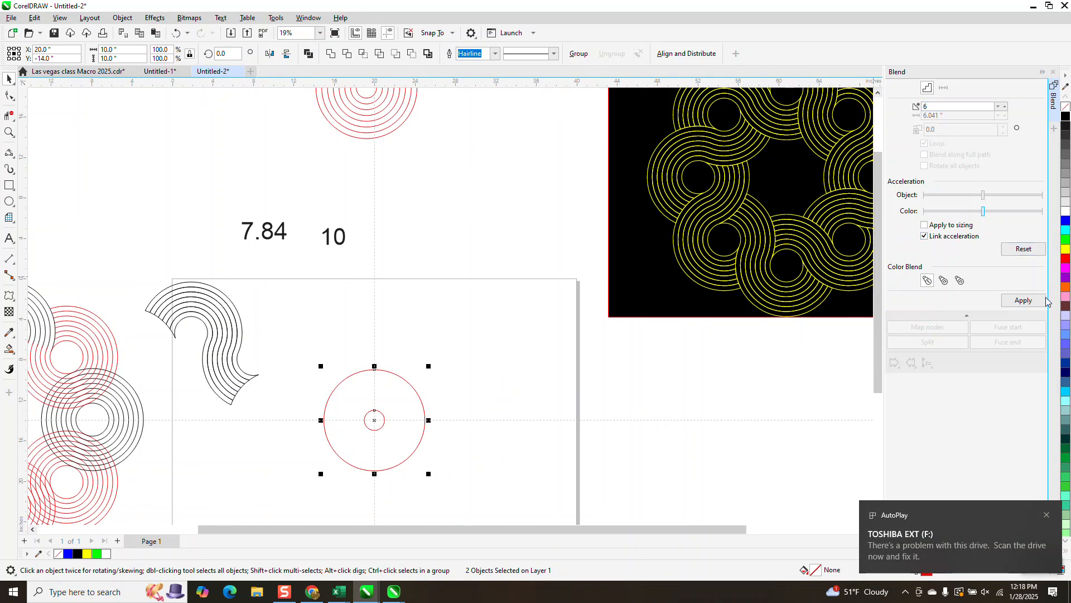
pyautogui.click(1023, 300)
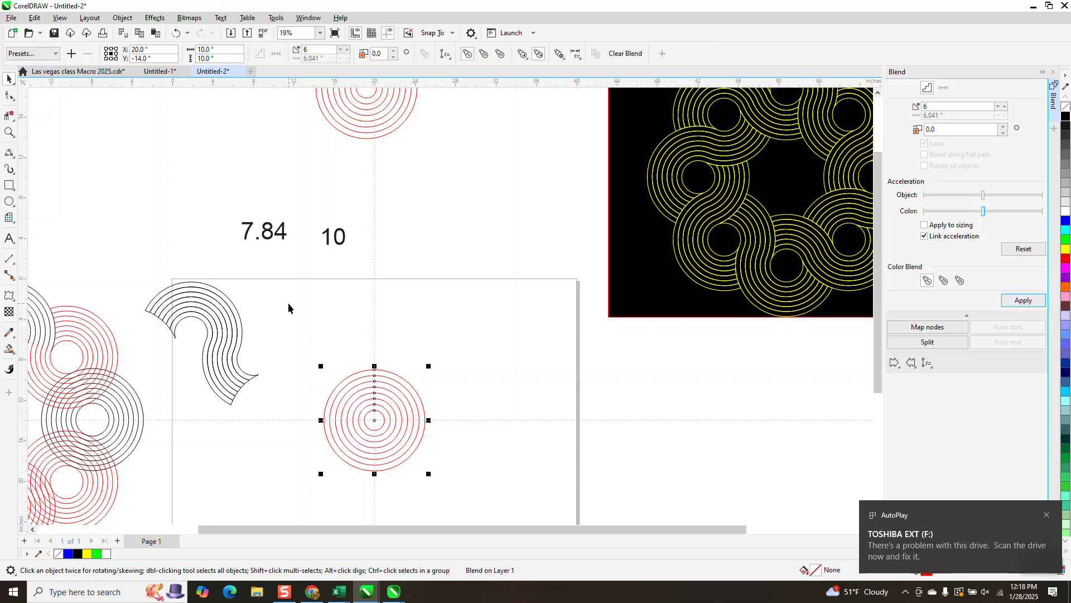
# - Break the circle blend apart and group all of its concentric circles together
pyautogui.click(123, 17)
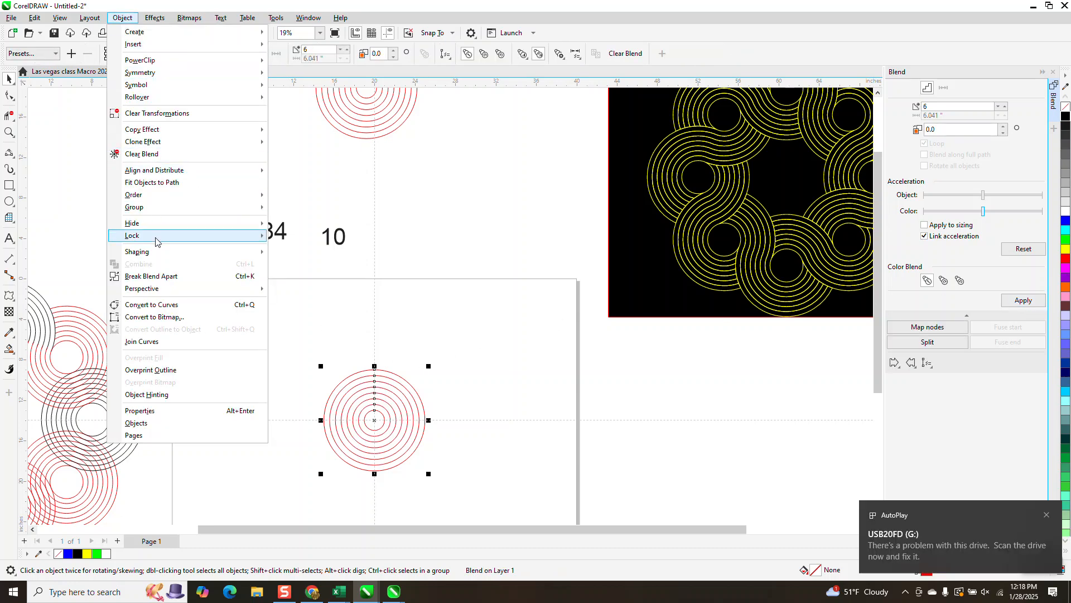
pyautogui.click(151, 276)
pyautogui.moveTo(326, 410); pyautogui.dragTo(520, 471)
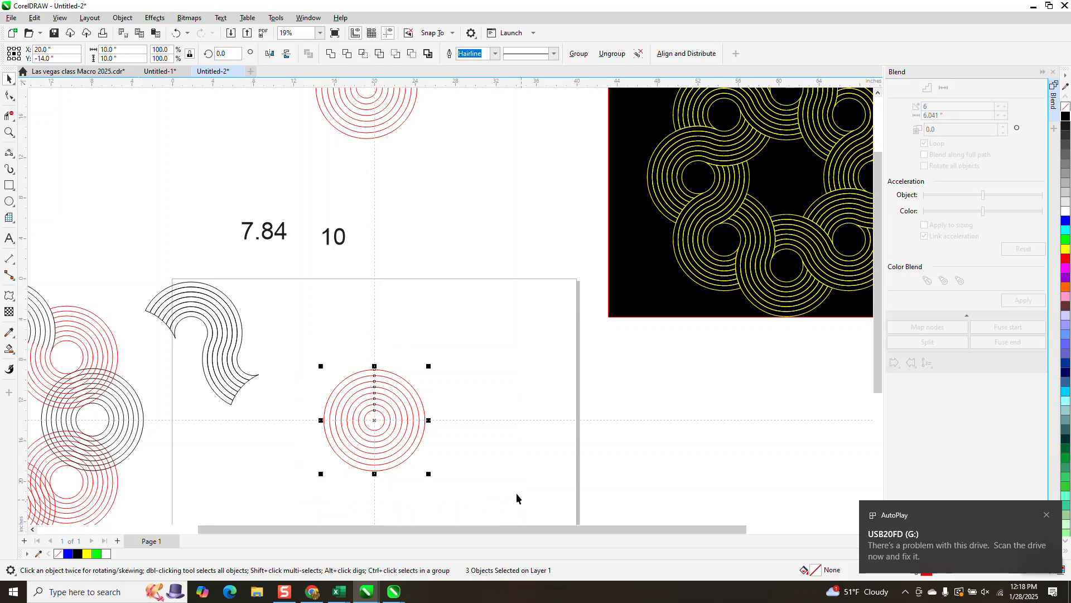
pyautogui.click(123, 18)
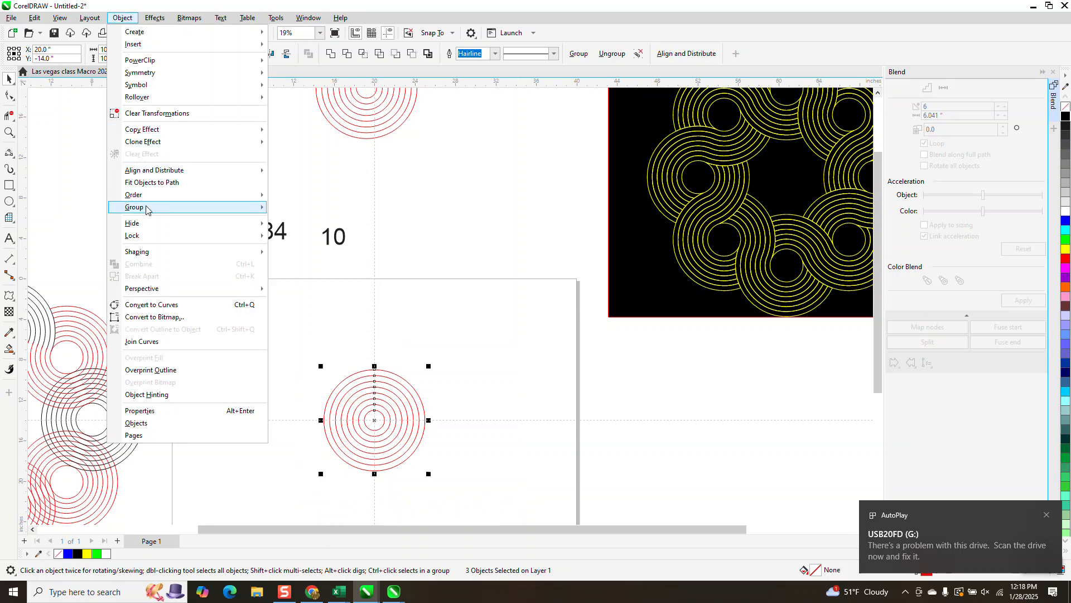
pyautogui.moveTo(146, 208)
pyautogui.click(294, 208)
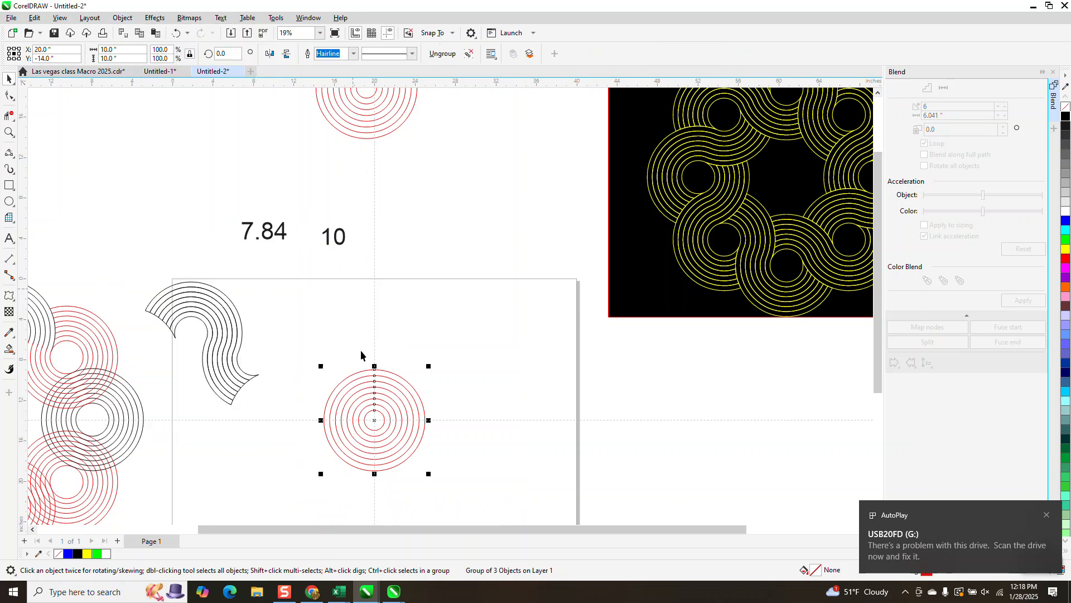
# - Nudge the concentric circle group straight up by the 7.84-inch nudge distance
pyautogui.click(241, 115)
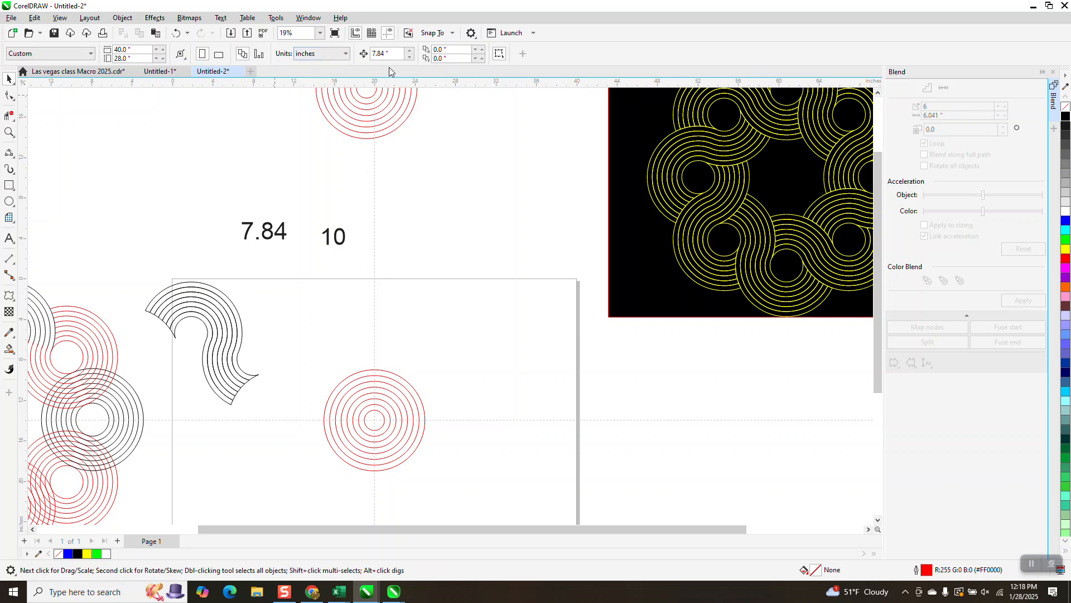
pyautogui.click(395, 437)
pyautogui.press('Up')
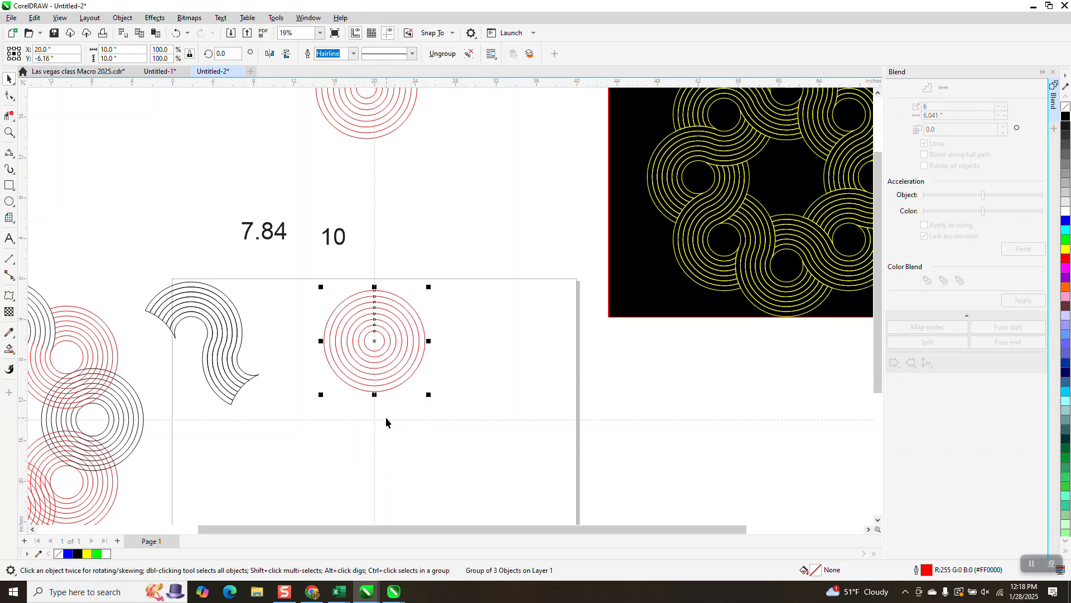
# - Move all seven curves of the black S-shaped band together to the empty area beside the 7.84 text
pyautogui.click(212, 321)
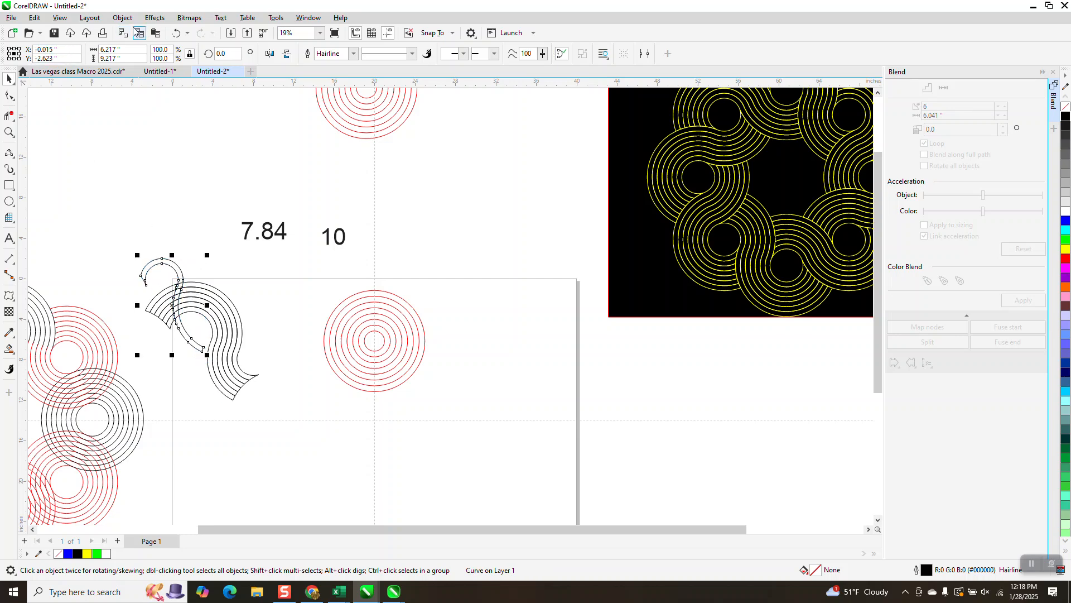
pyautogui.click(176, 32)
pyautogui.moveTo(127, 259); pyautogui.dragTo(174, 309)
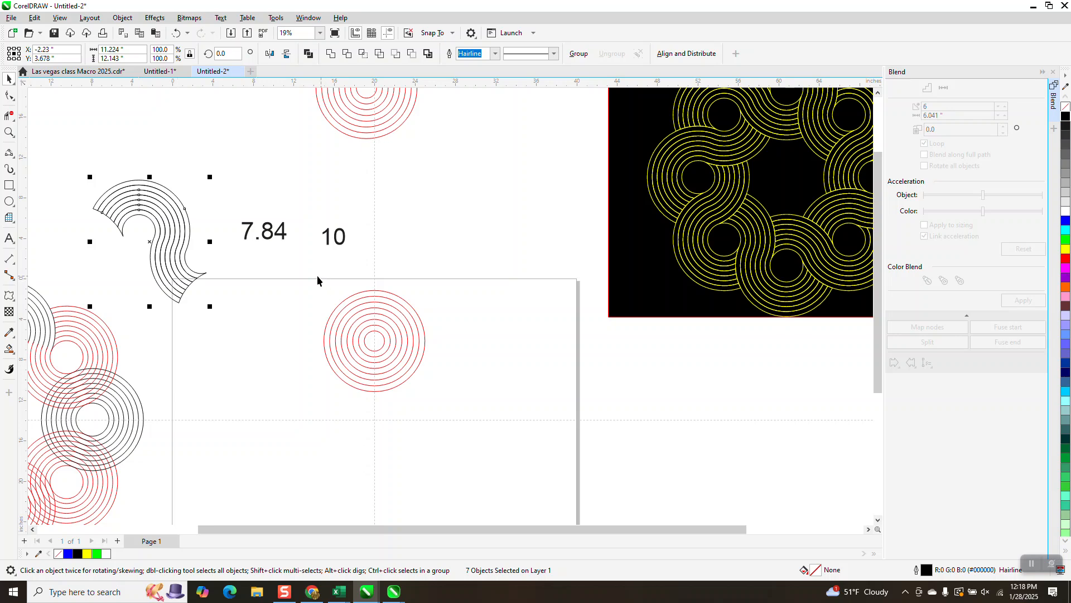
# - Make a copy of the concentric circle group rotated 45° around the page center
pyautogui.moveTo(350, 358); pyautogui.dragTo(435, 398)
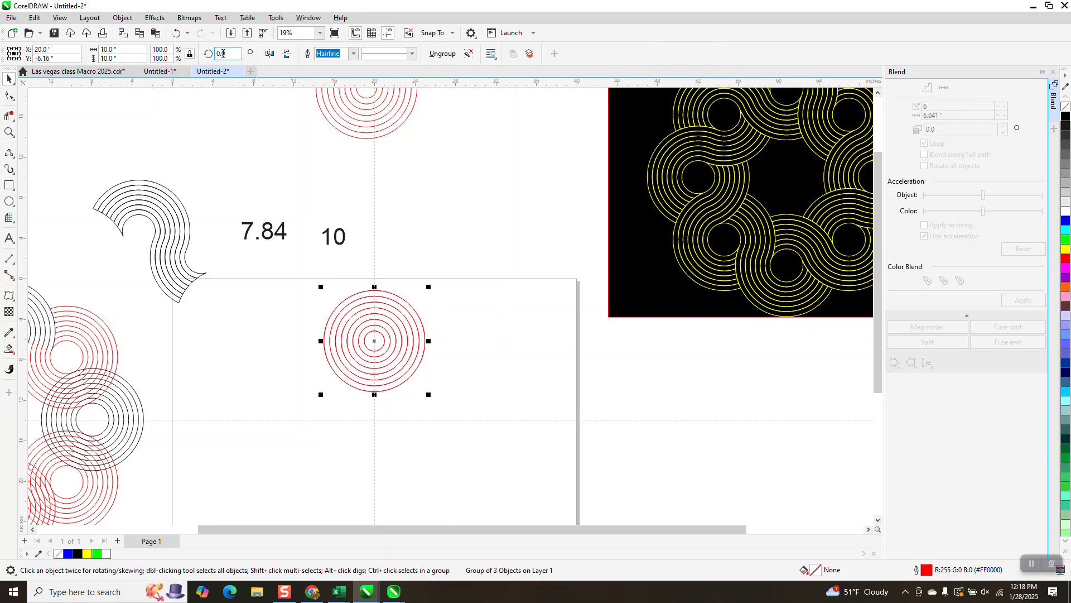
pyautogui.press('Return')
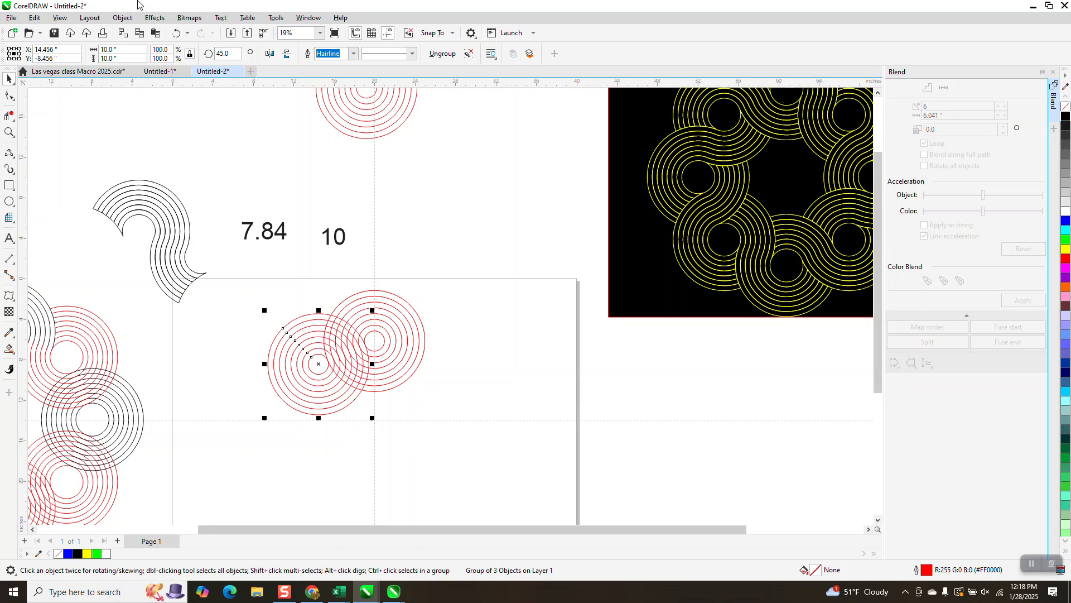
# - Try deleting segments where the two circle groups overlap with Virtual Segment Delete, and undo the deletions
pyautogui.click(8, 133)
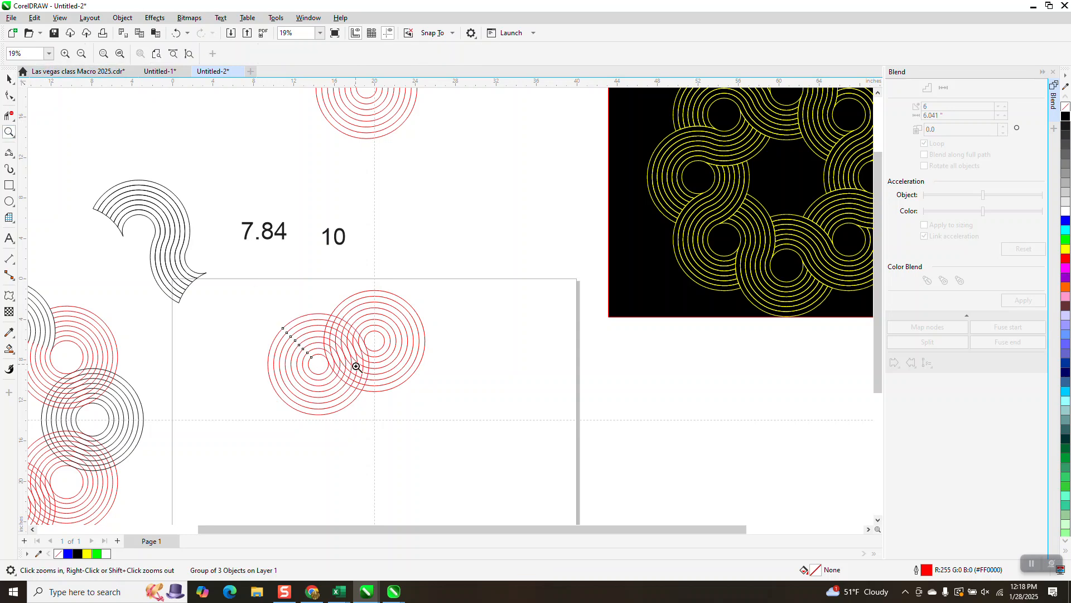
pyautogui.moveTo(339, 318); pyautogui.dragTo(413, 368)
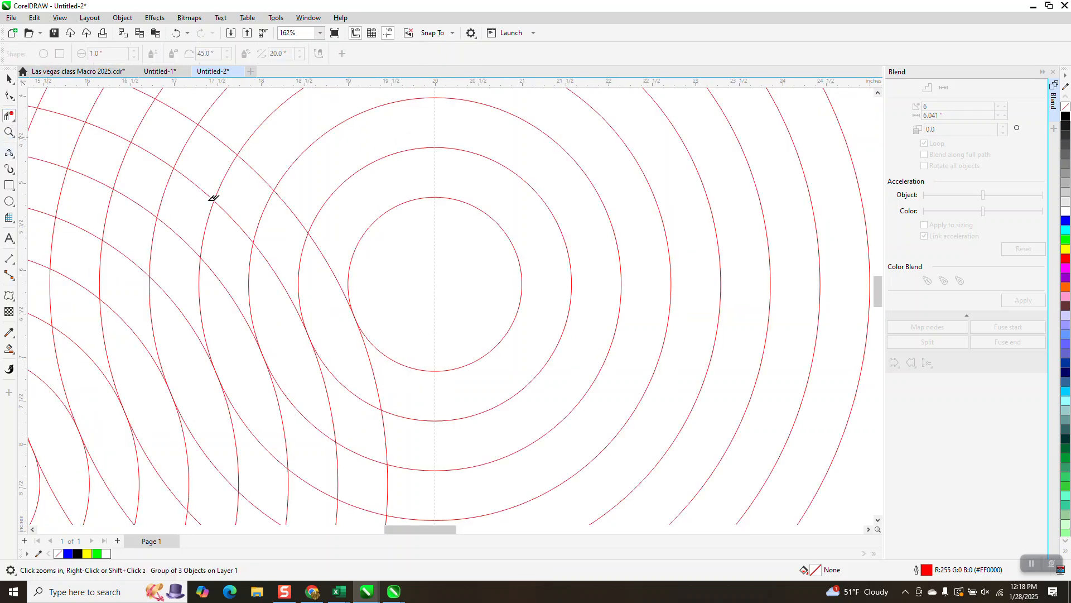
pyautogui.click(334, 279)
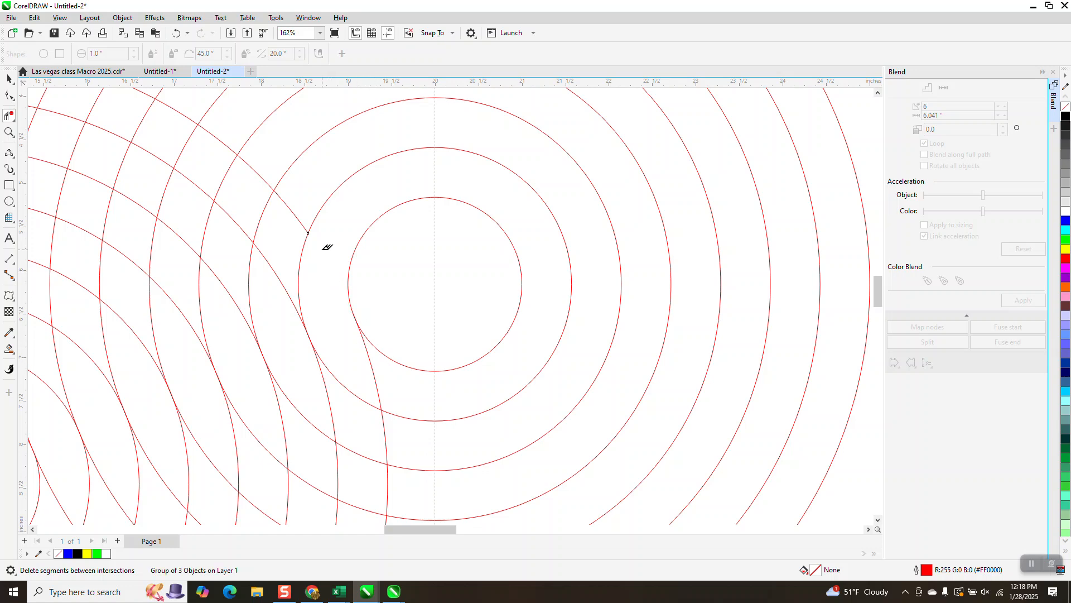
pyautogui.click(284, 290)
pyautogui.click(175, 33)
pyautogui.click(176, 33)
pyautogui.scroll(-4, 368, 232)
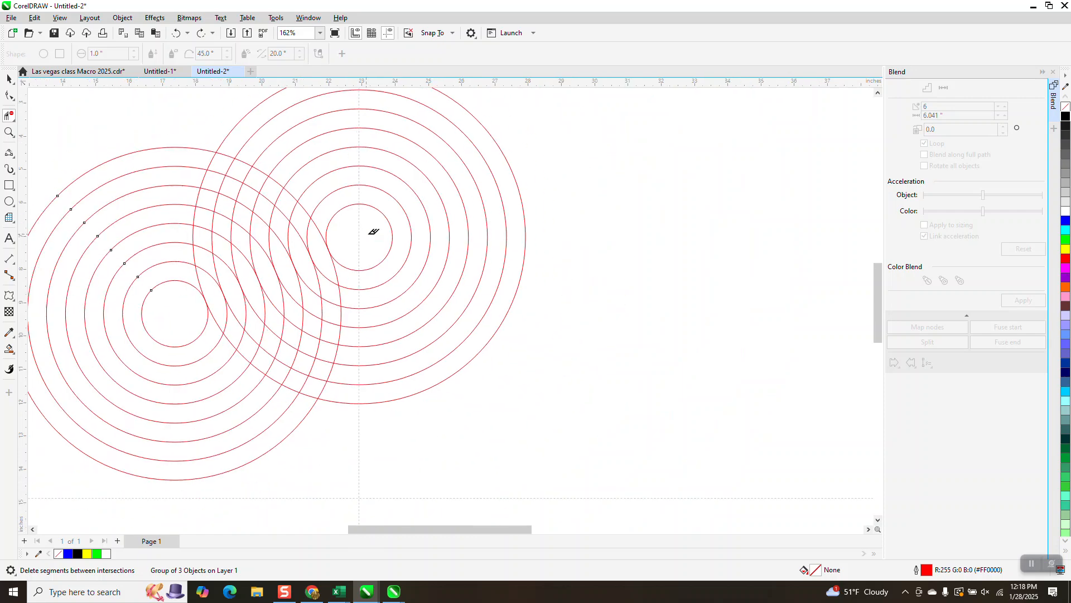
# - Make another copy of the rotated circle group at a 90° angle around the page center
pyautogui.click(9, 79)
pyautogui.click(241, 244)
pyautogui.click(241, 244)
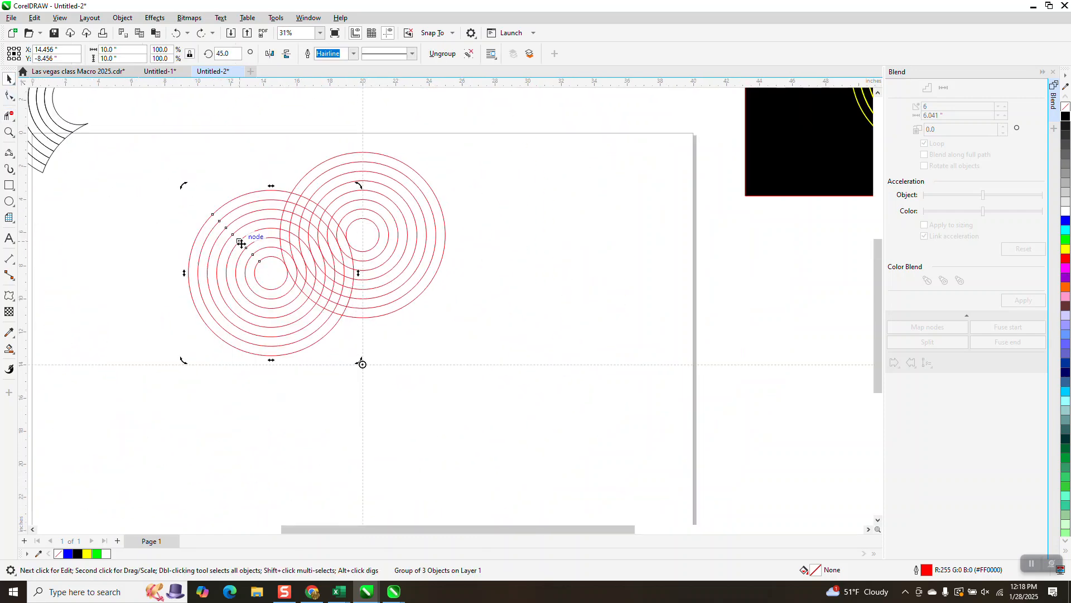
pyautogui.click(230, 56)
pyautogui.write('135')
pyautogui.press('Return')
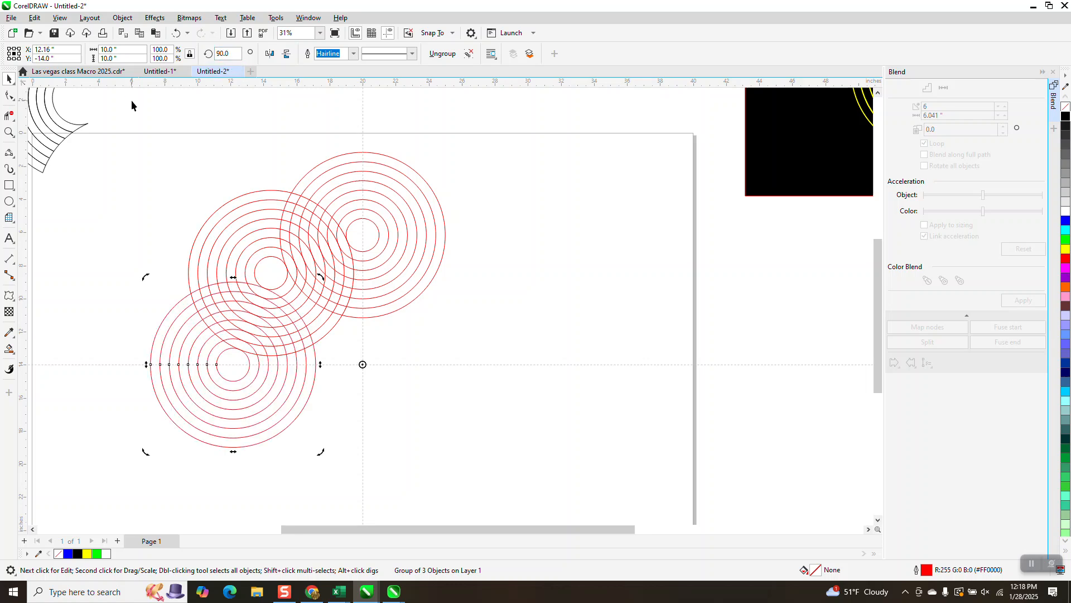
# - Repeat the rotated duplication until eight circle groups form a full ring around the page center
pyautogui.hotkey('ctrl', 'r')
pyautogui.hotkey('ctrl', 'r')
pyautogui.hotkey('ctrl', 'r')
pyautogui.hotkey('ctrl', 'r')
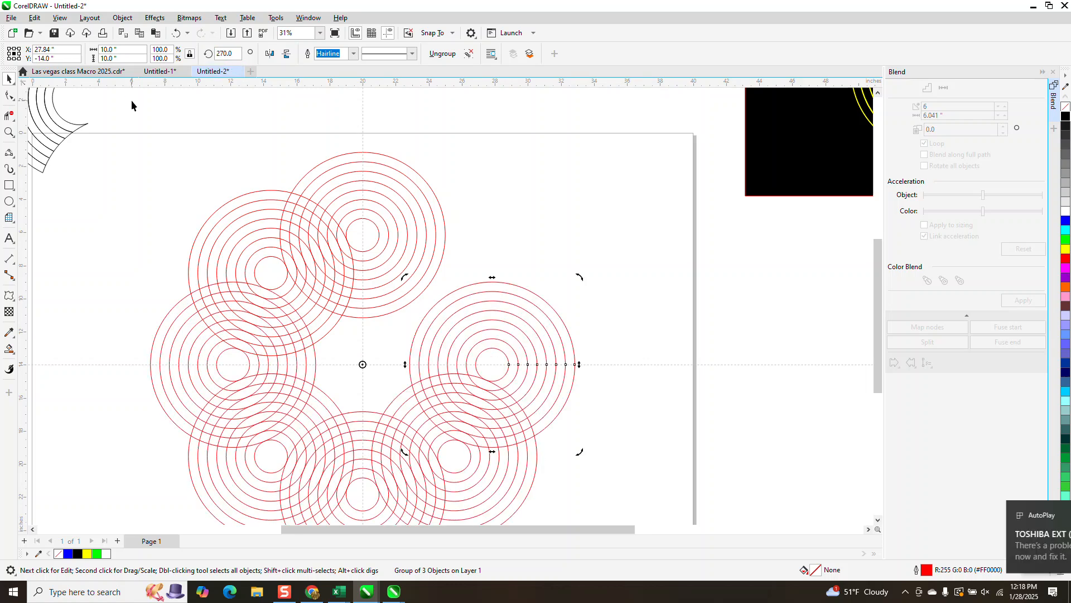
pyautogui.click(468, 158)
# - Change the outlines of the ring's topmost and rightmost circle groups to black
pyautogui.click(405, 180)
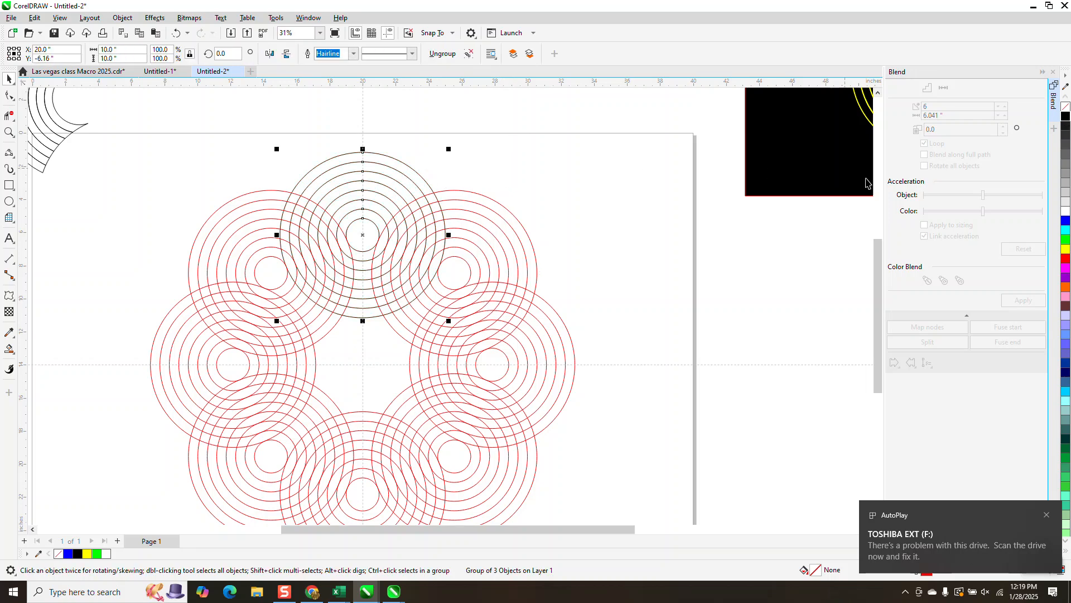
pyautogui.click(583, 365)
pyautogui.click(575, 363)
pyautogui.rightClick(1066, 118)
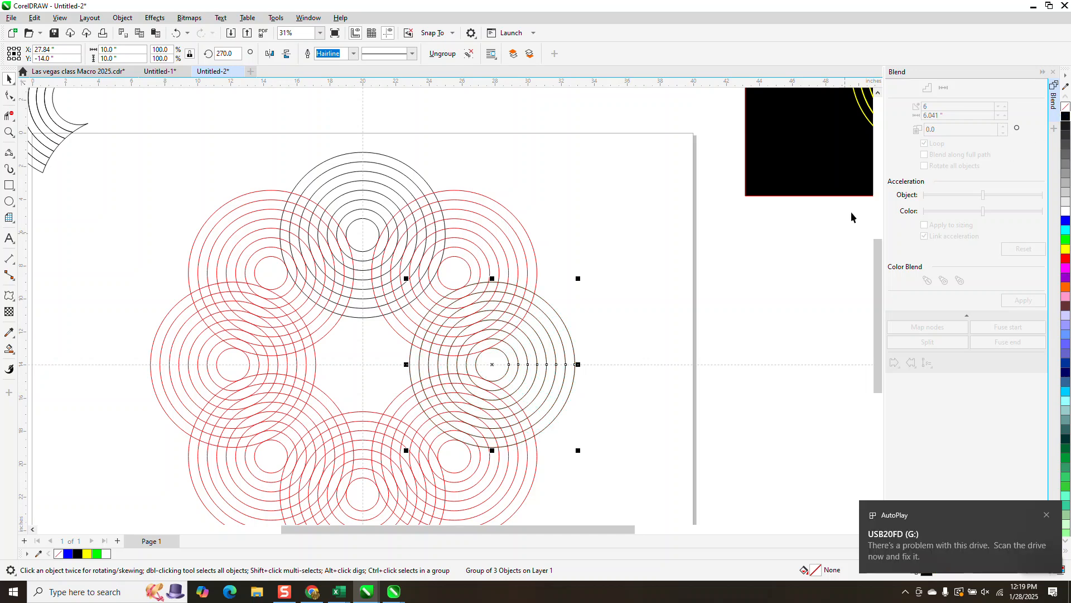
# - Move the whole black S-shaped band next to the upper-right side of the new circle ring
pyautogui.scroll(-1, 464, 264)
pyautogui.scroll(-1, 212, 205)
pyautogui.moveTo(144, 122); pyautogui.dragTo(229, 215)
pyautogui.moveTo(192, 165); pyautogui.dragTo(397, 207)
# - Delete the segments between the two outermost rings of the top black group where it overlaps the upper-right red group, using Virtual Segment Delete
pyautogui.click(9, 131)
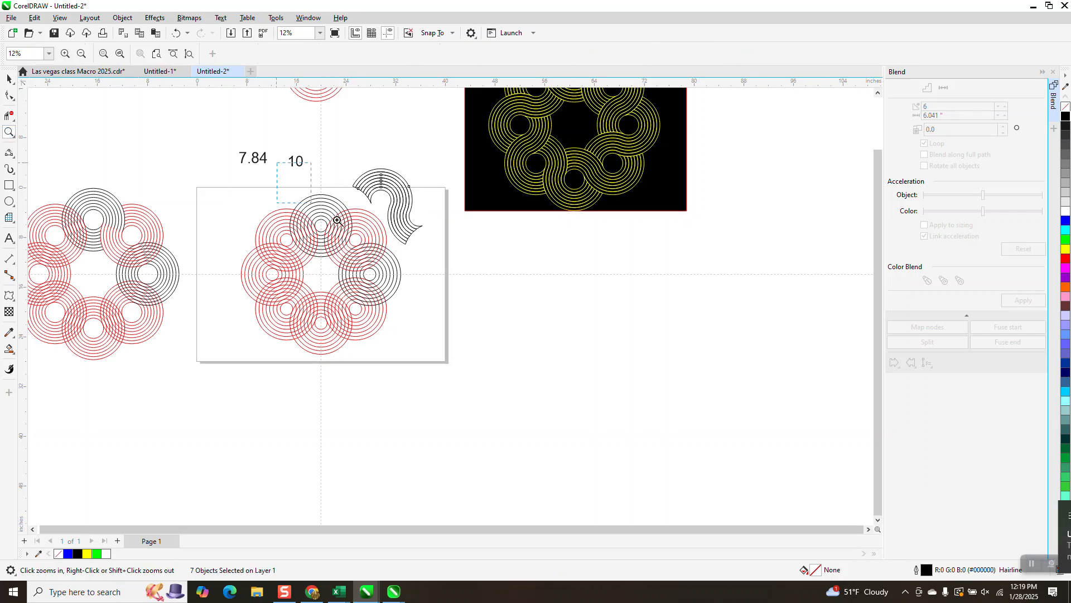
pyautogui.moveTo(308, 170); pyautogui.dragTo(485, 296)
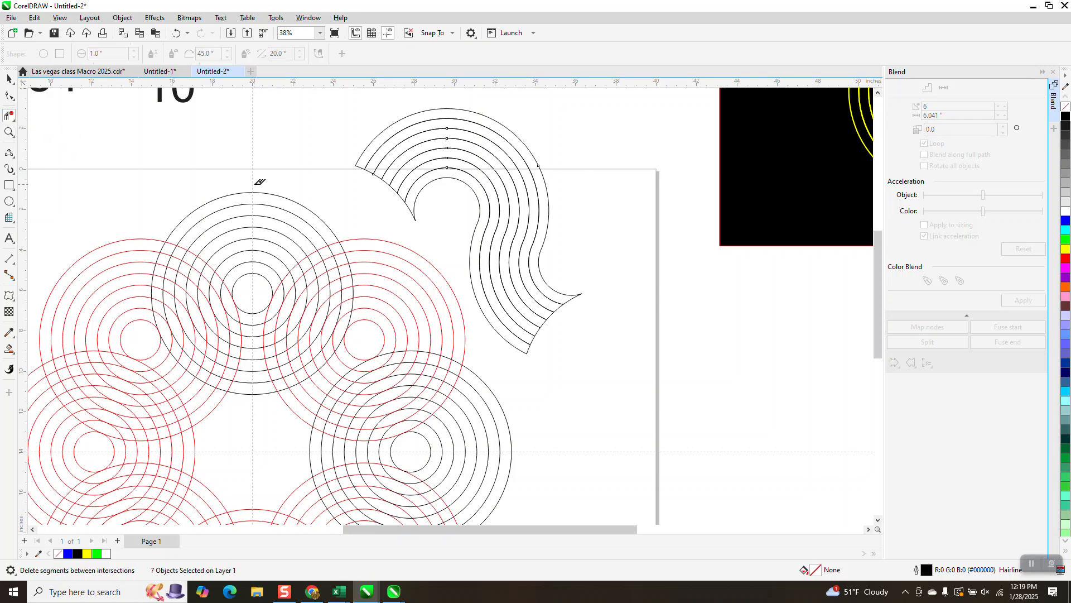
pyautogui.click(10, 132)
pyautogui.moveTo(196, 167); pyautogui.dragTo(663, 463)
pyautogui.click(9, 95)
pyautogui.scroll(-1, 274, 298)
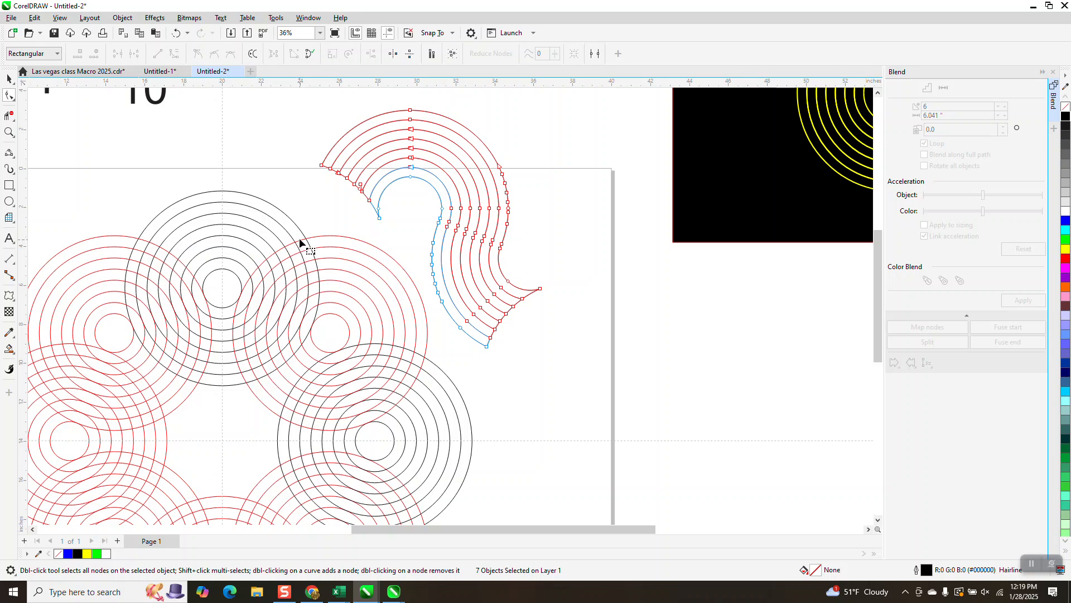
pyautogui.click(9, 115)
pyautogui.click(14, 120)
pyautogui.click(50, 145)
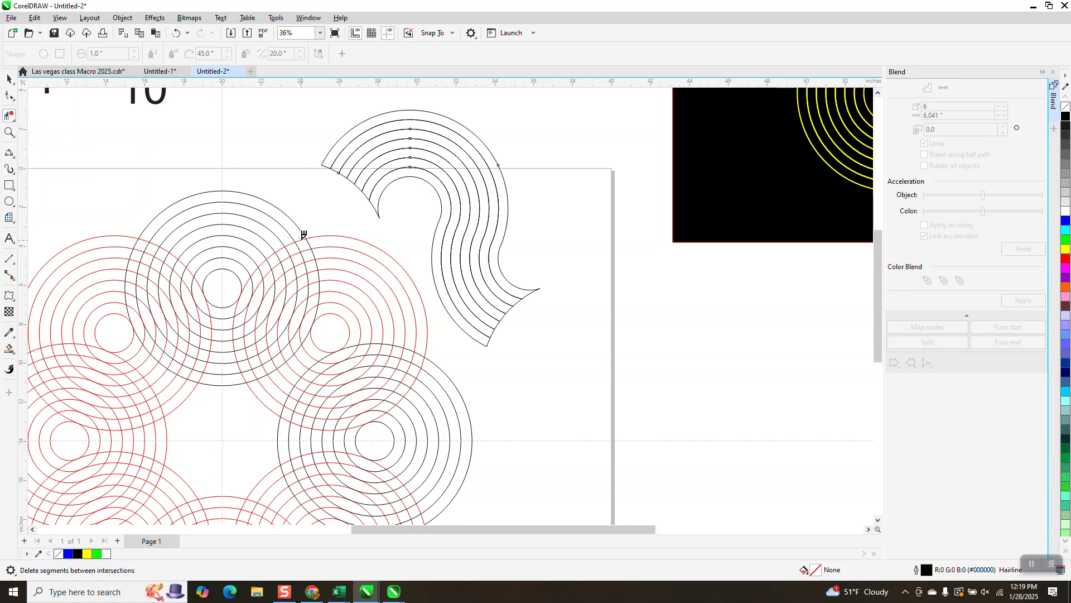
pyautogui.moveTo(311, 264); pyautogui.dragTo(308, 345)
# - Delete the overlap segments in the second and third bands from the outside of the top black group, using Virtual Segment Delete
pyautogui.click(9, 133)
pyautogui.moveTo(143, 230); pyautogui.dragTo(475, 426)
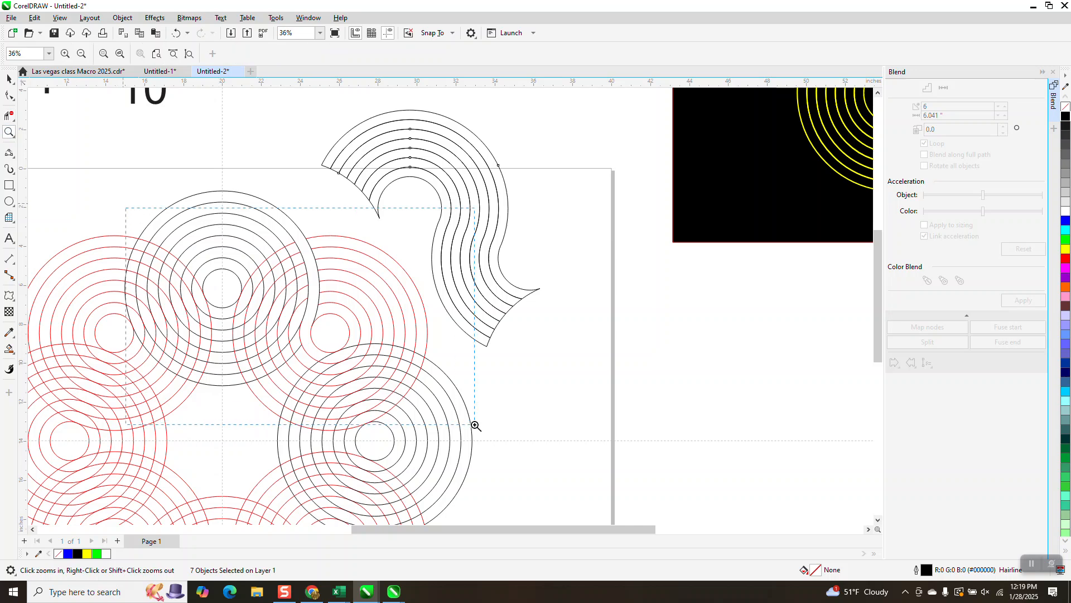
pyautogui.click(9, 96)
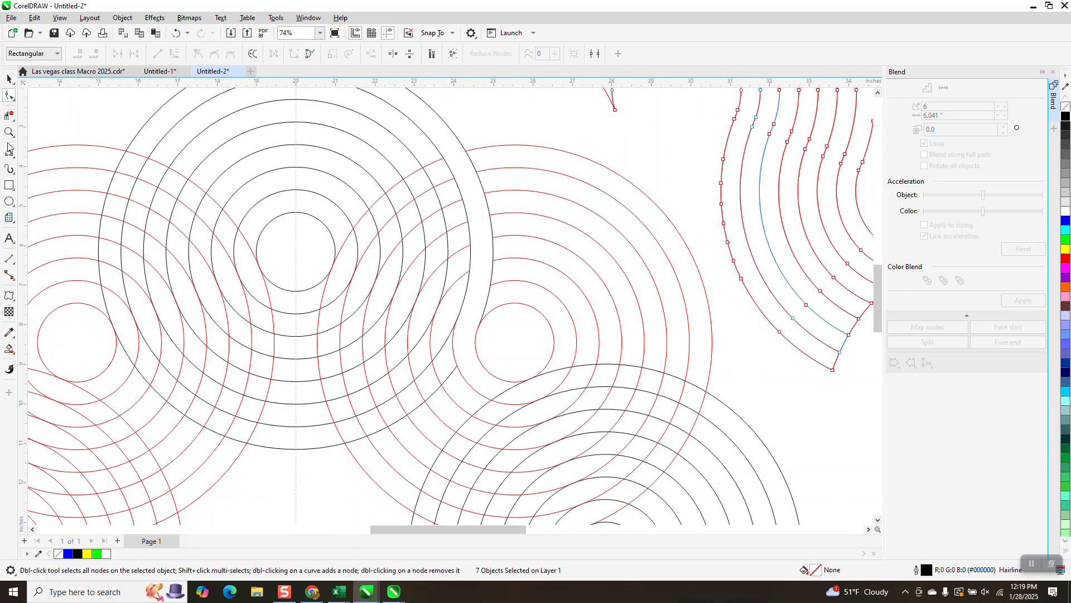
pyautogui.click(10, 116)
pyautogui.moveTo(431, 158); pyautogui.dragTo(432, 165)
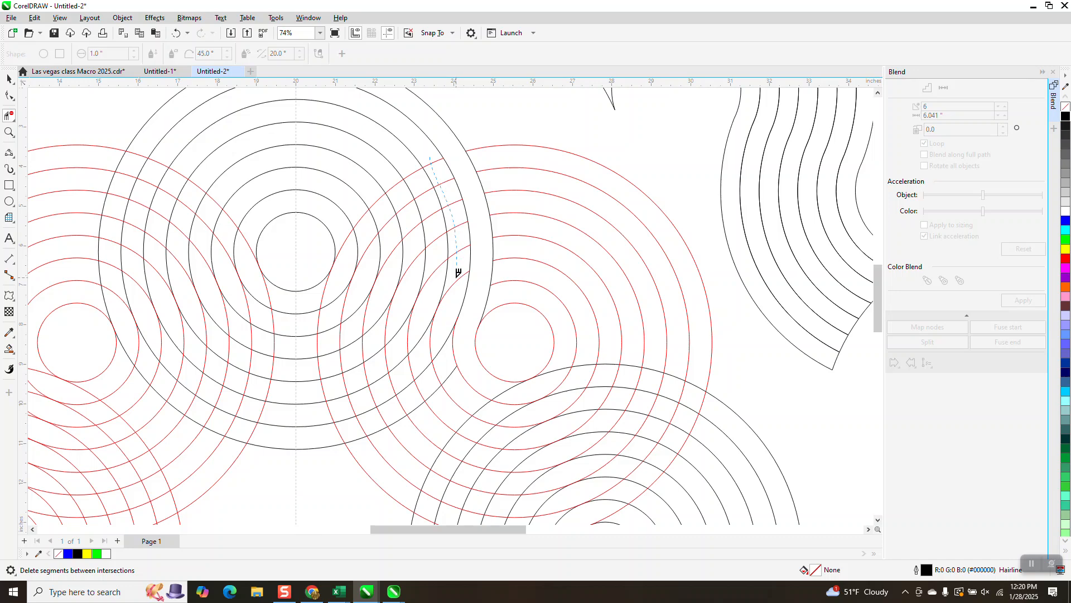
pyautogui.moveTo(442, 344); pyautogui.dragTo(454, 389)
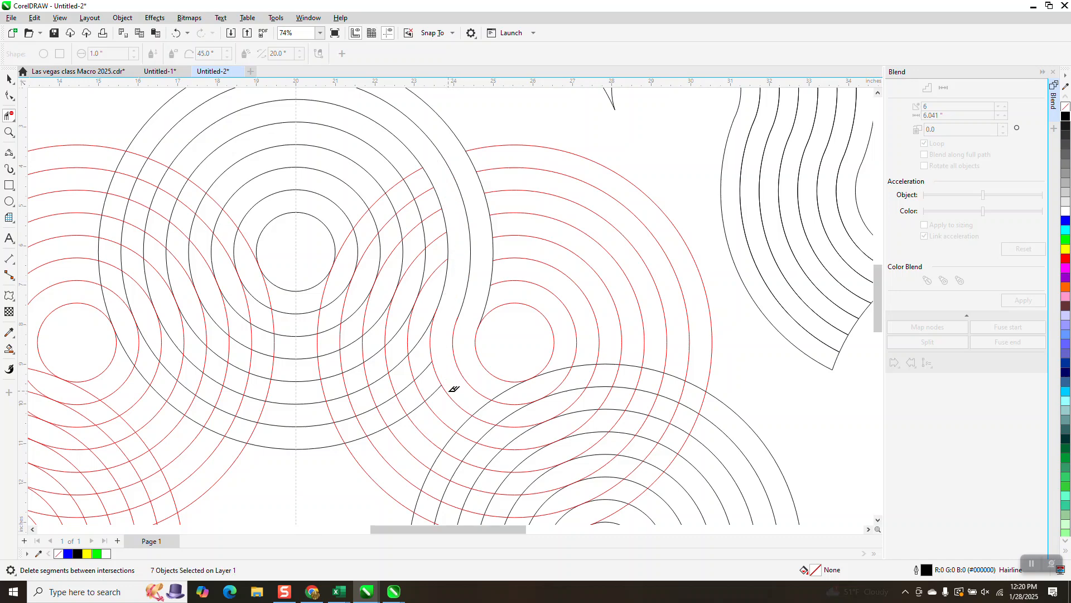
pyautogui.moveTo(409, 167); pyautogui.dragTo(437, 271)
pyautogui.moveTo(428, 318); pyautogui.dragTo(433, 392)
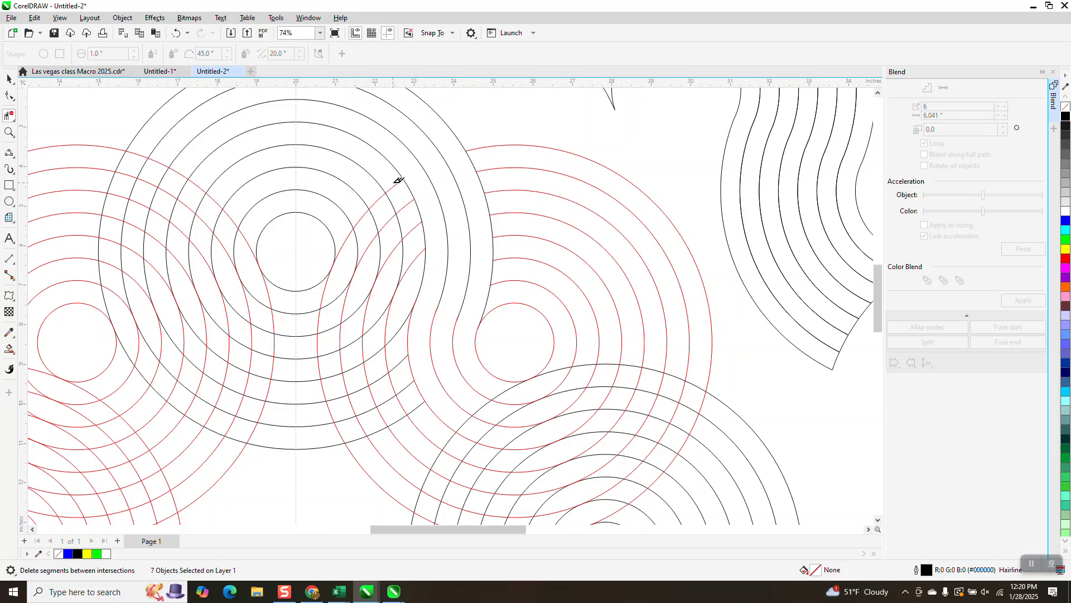
# - Delete the overlap segments in the top black group's four remaining inner bands, leaving clean S-curves into the upper-right red group
pyautogui.moveTo(398, 181); pyautogui.dragTo(414, 218)
pyautogui.moveTo(418, 409); pyautogui.dragTo(419, 413)
pyautogui.moveTo(372, 192); pyautogui.dragTo(384, 212)
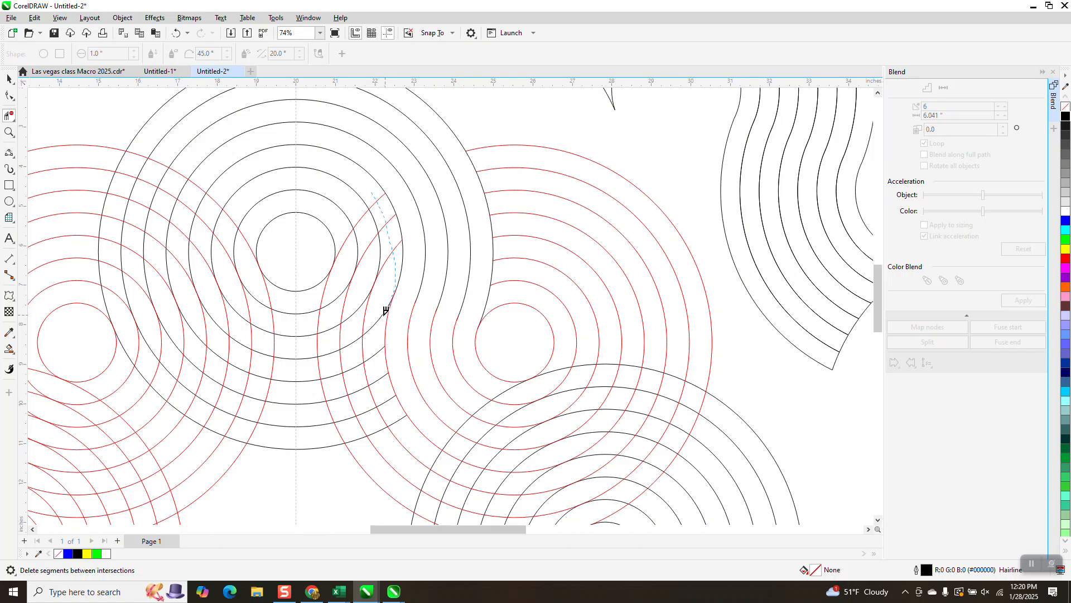
pyautogui.moveTo(396, 420); pyautogui.dragTo(398, 422)
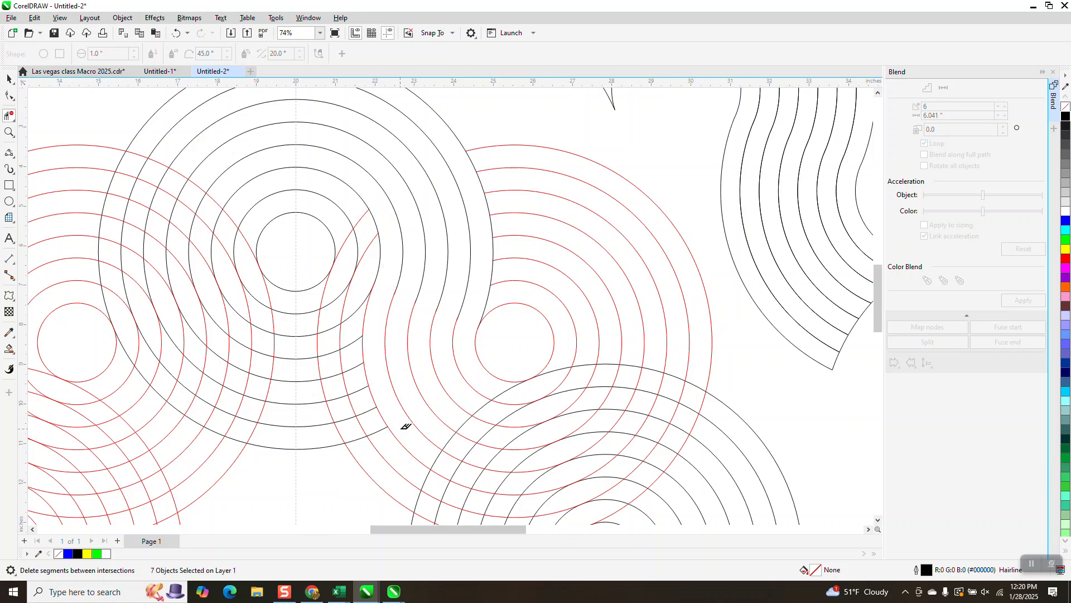
pyautogui.moveTo(356, 210); pyautogui.dragTo(366, 223)
pyautogui.moveTo(371, 260); pyautogui.dragTo(362, 293)
pyautogui.moveTo(378, 433); pyautogui.dragTo(378, 432)
pyautogui.moveTo(351, 226); pyautogui.dragTo(346, 234)
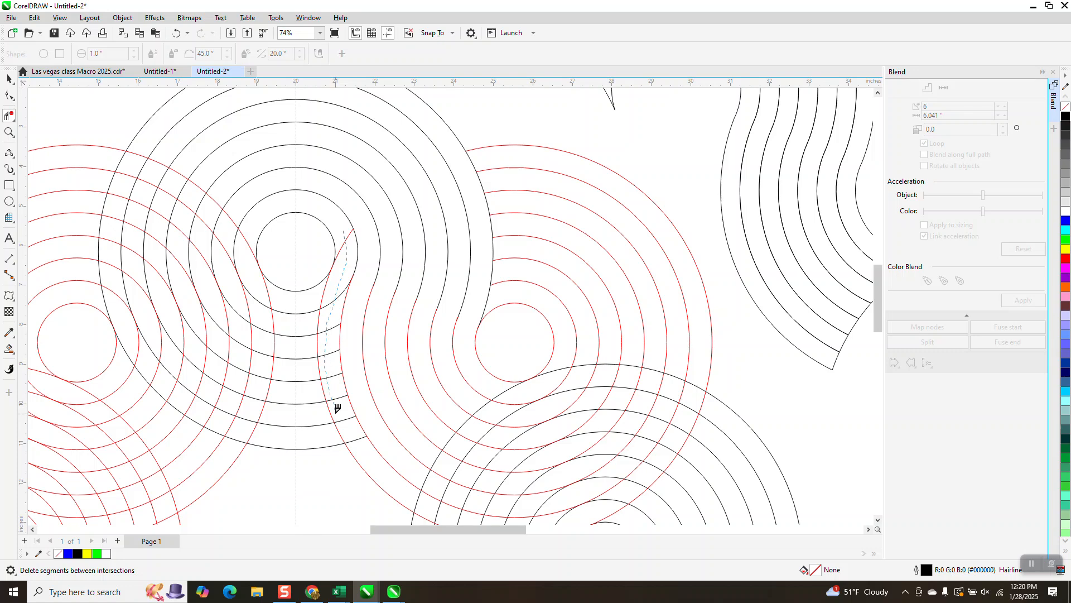
pyautogui.moveTo(341, 411); pyautogui.dragTo(361, 442)
# - Delete the old black S-shaped band beside the upper-right side of the circle ring
pyautogui.scroll(-2, 344, 389)
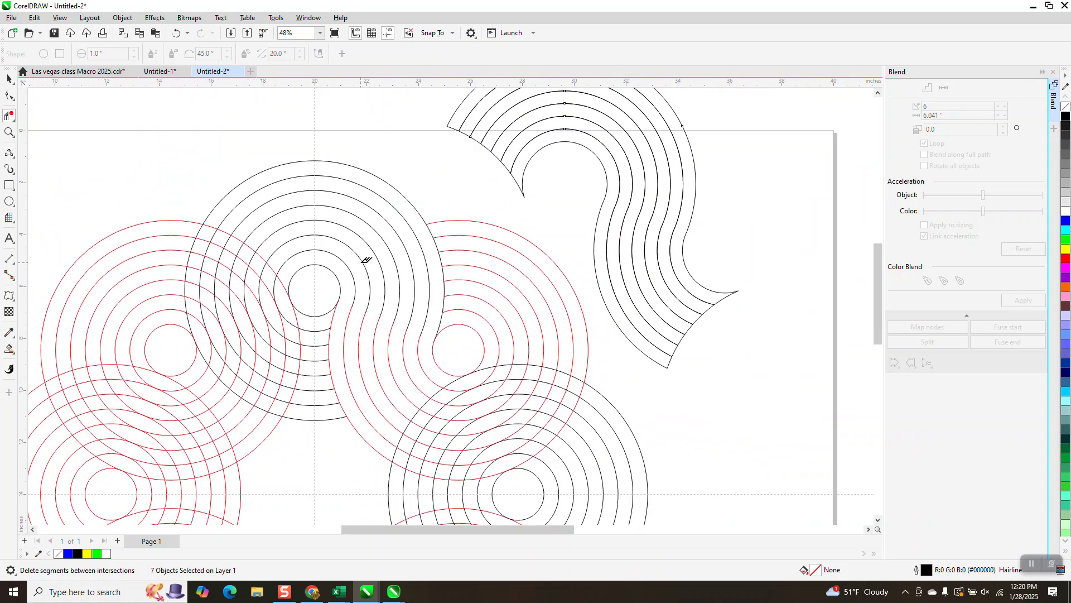
pyautogui.scroll(-2, 381, 264)
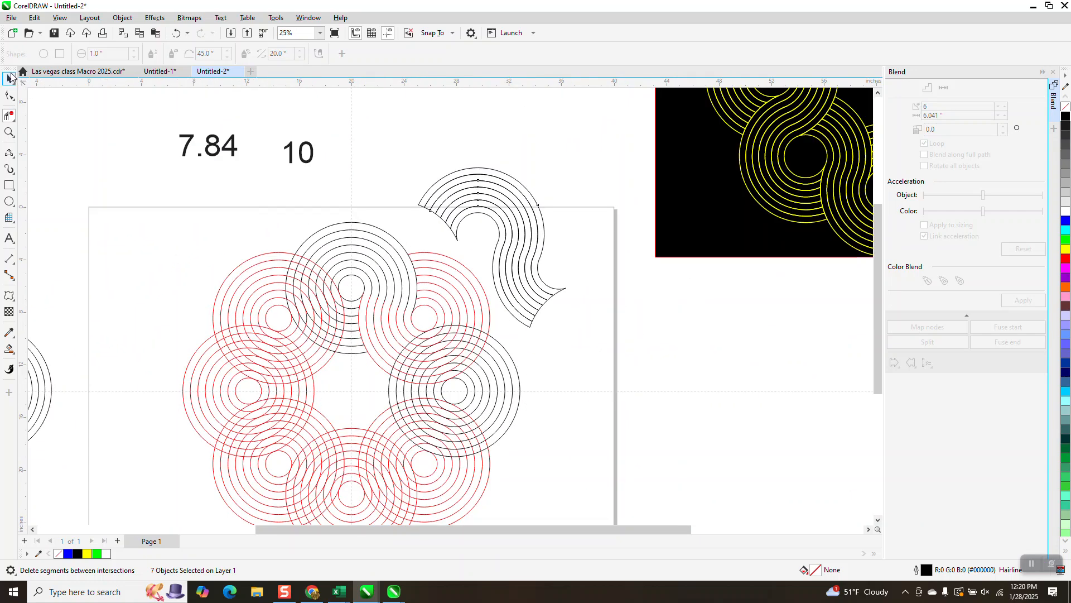
pyautogui.moveTo(424, 170); pyautogui.dragTo(586, 337)
pyautogui.scroll(-2, 471, 279)
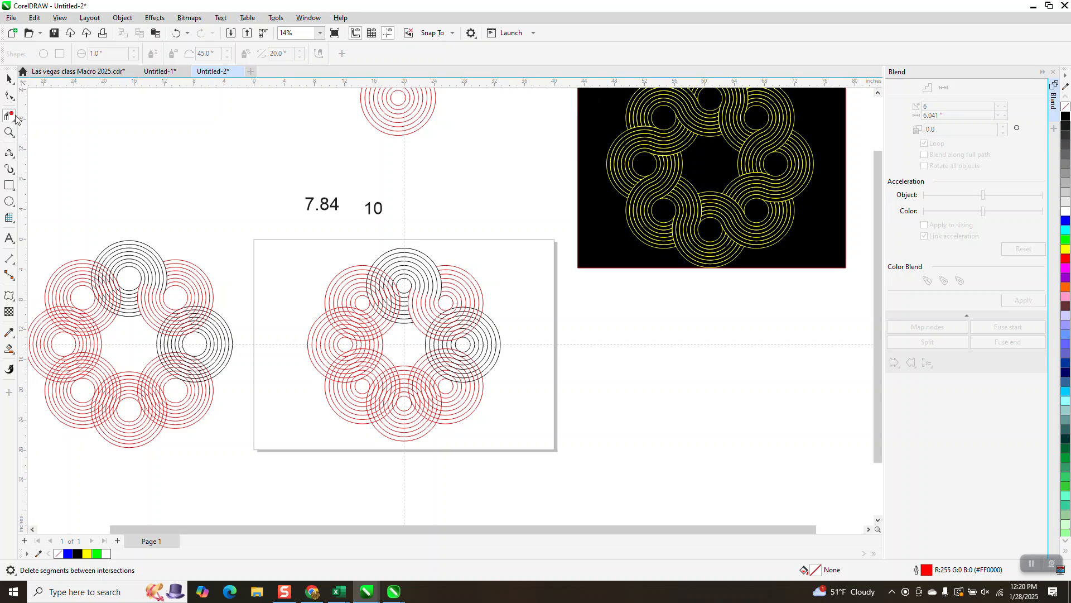
# - Group all eight circle groups of the ring on the page
pyautogui.click(10, 78)
pyautogui.moveTo(522, 434); pyautogui.dragTo(522, 434)
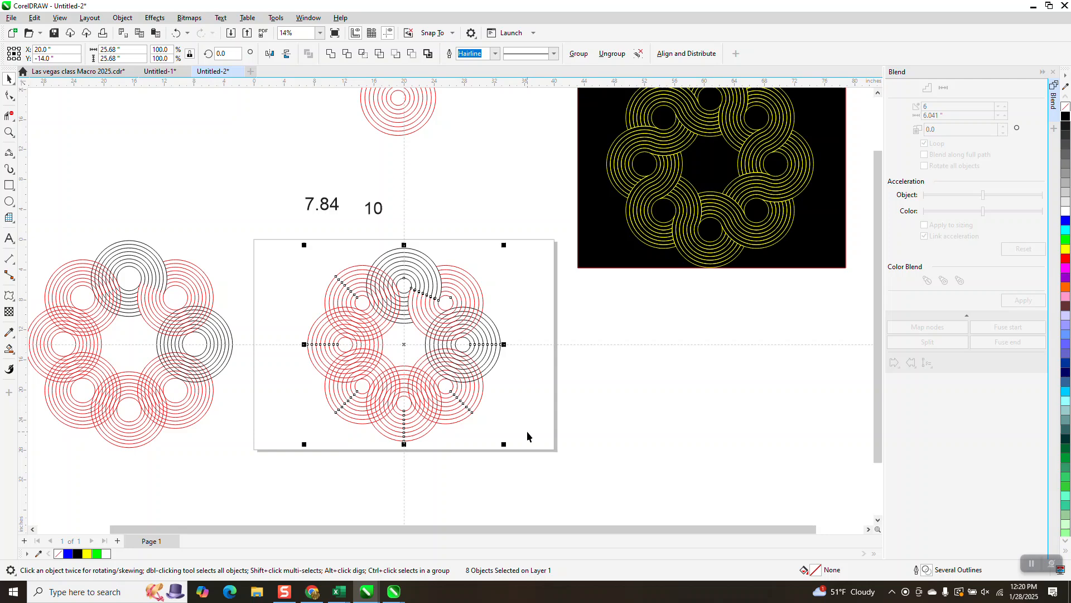
pyautogui.hotkey('ctrl', 'g')
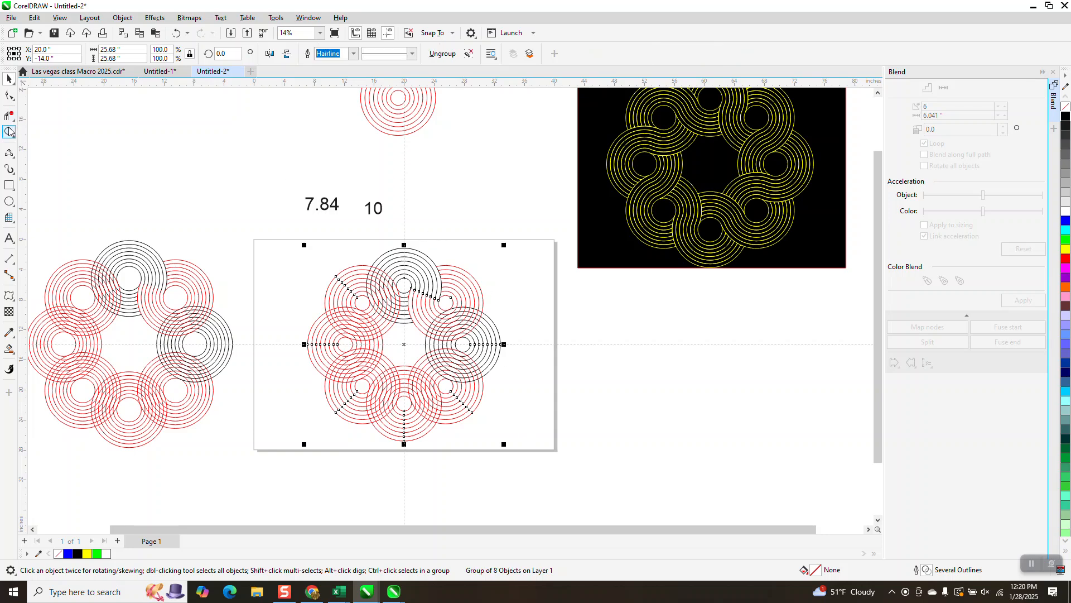
# - Fill the seven S-shaped bands between the trimmed top and upper-right circles with blue and no outline, using Smart Fill
pyautogui.click(8, 132)
pyautogui.click(441, 295)
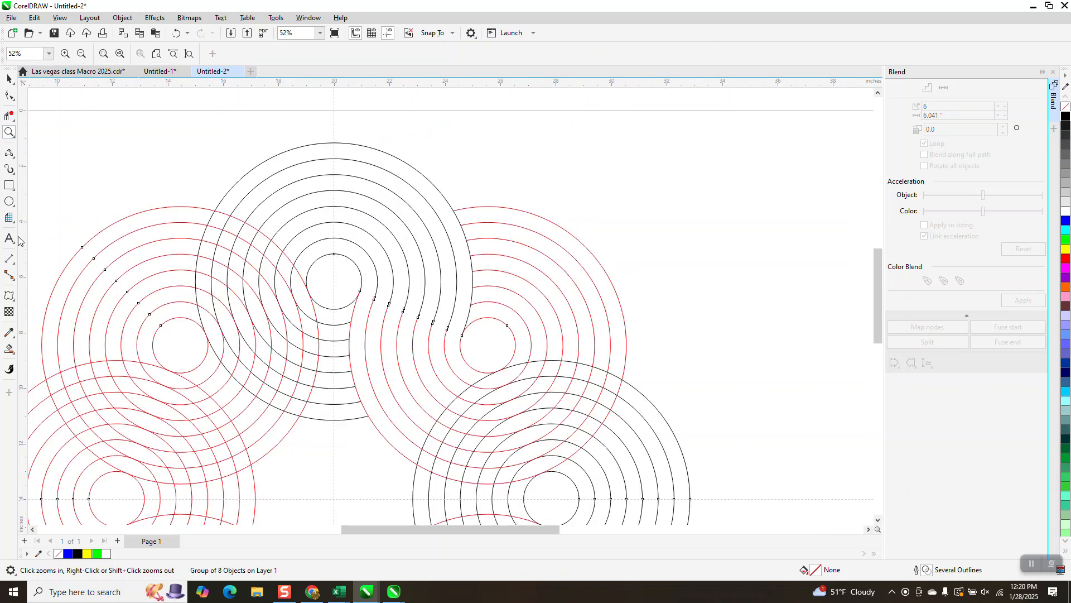
pyautogui.click(9, 349)
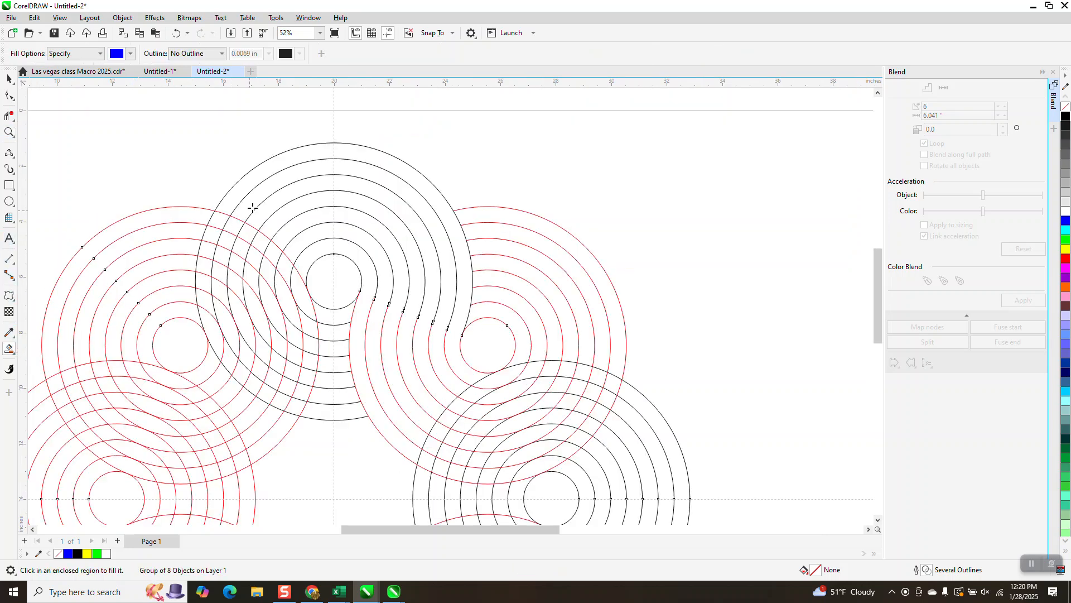
pyautogui.click(269, 176)
pyautogui.click(277, 181)
pyautogui.click(302, 193)
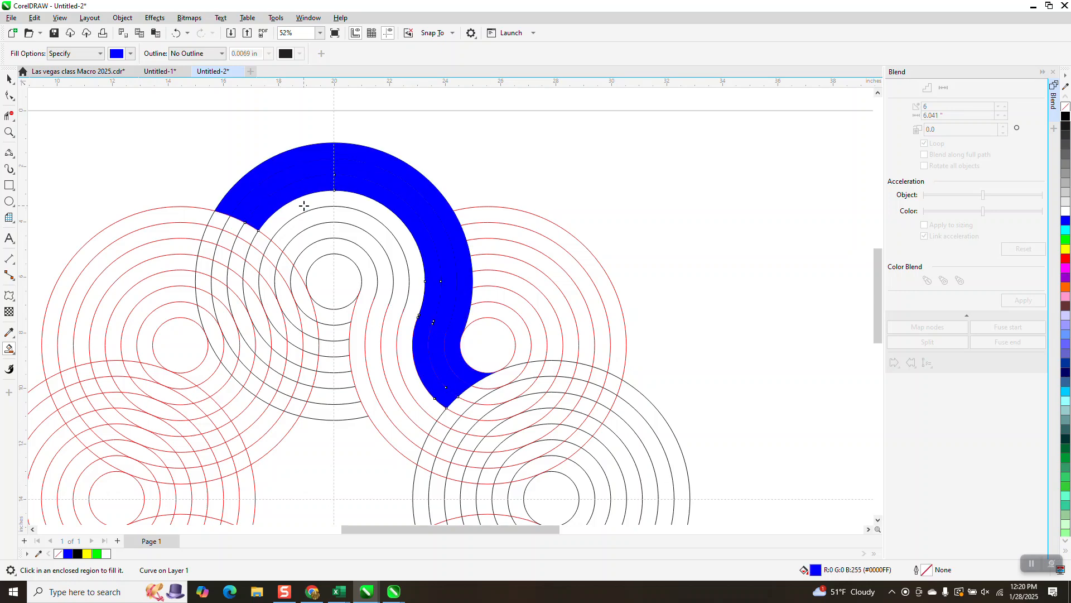
pyautogui.click(303, 205)
pyautogui.click(306, 218)
pyautogui.click(317, 235)
pyautogui.click(327, 247)
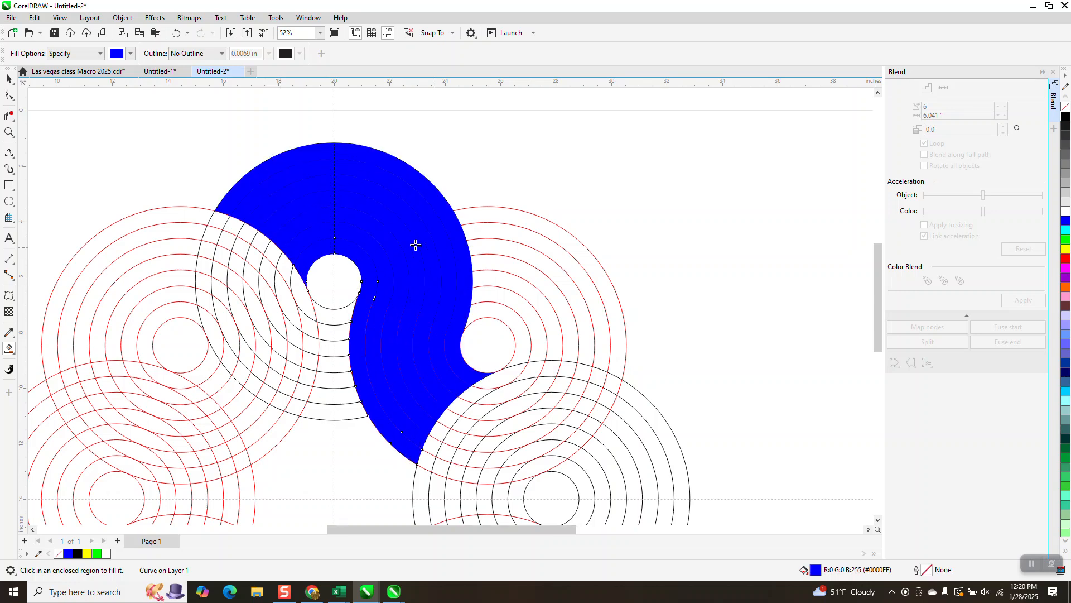
pyautogui.scroll(-3, 425, 246)
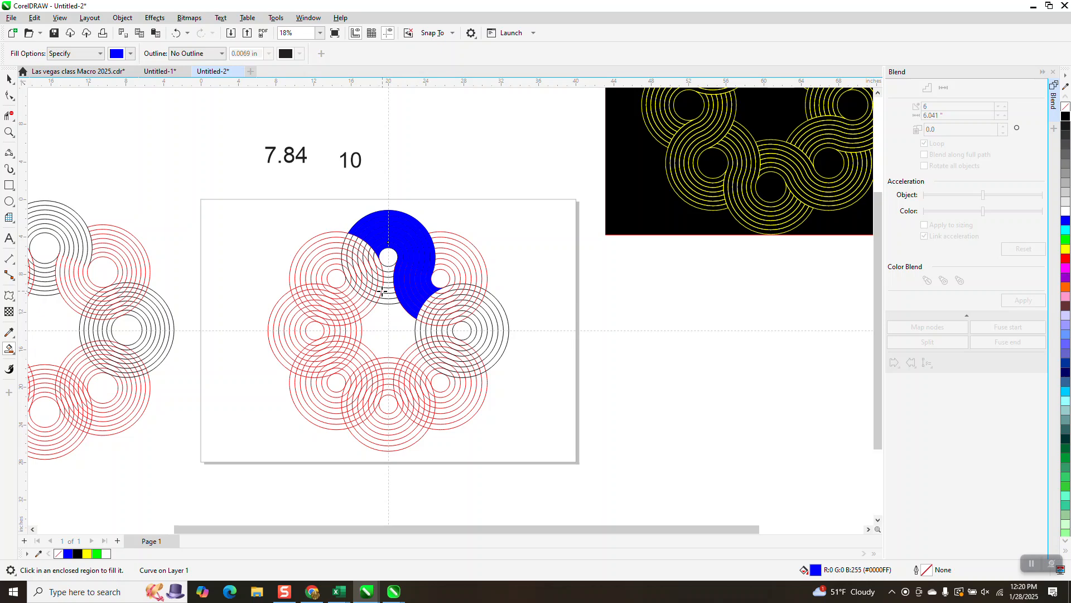
# - Move the grouped circle ring off the page to its right side, leaving the blue S-shaped bands in place
pyautogui.click(9, 78)
pyautogui.click(267, 267)
pyautogui.moveTo(334, 298); pyautogui.dragTo(629, 350)
# - Remove the blue fill from the seven S-shaped bands and give them a black outline
pyautogui.moveTo(329, 192); pyautogui.dragTo(440, 306)
pyautogui.click(1065, 107)
pyautogui.rightClick(1065, 116)
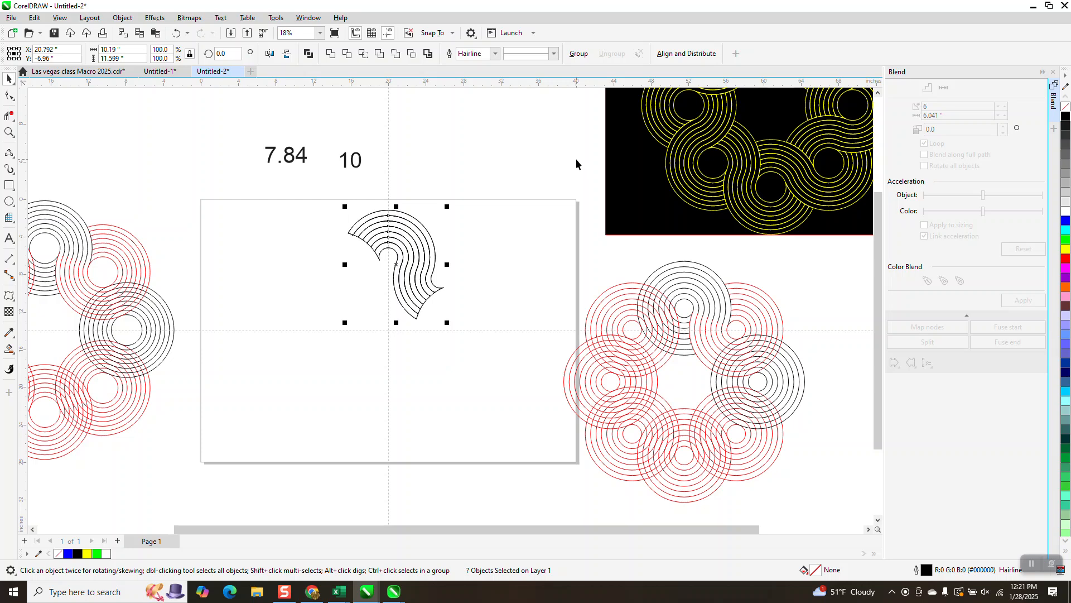
pyautogui.click(397, 267)
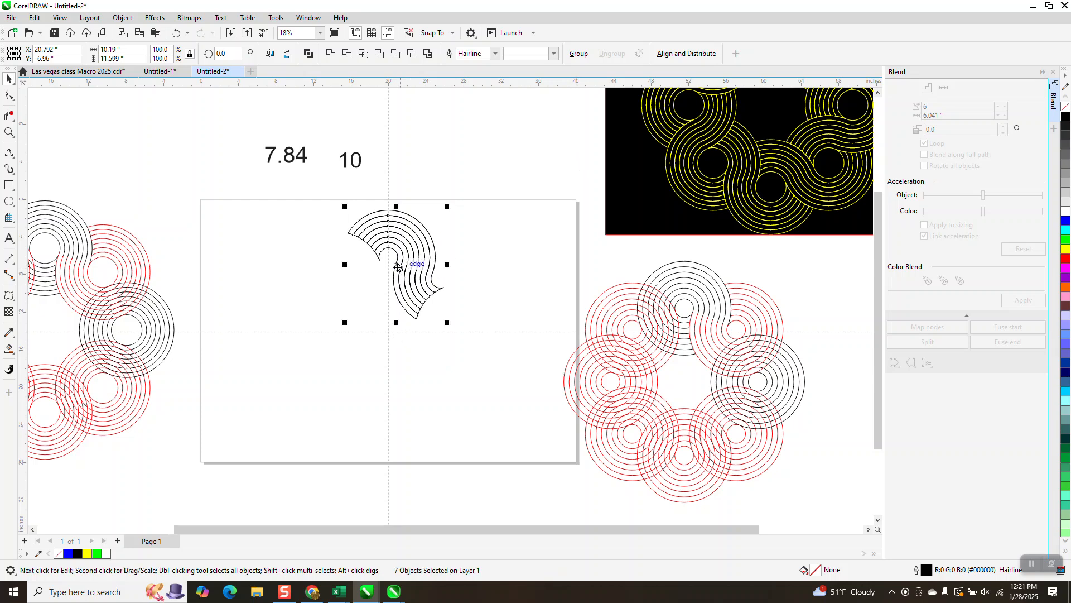
pyautogui.moveTo(450, 205); pyautogui.dragTo(529, 174)
pyautogui.rightClick(529, 174)
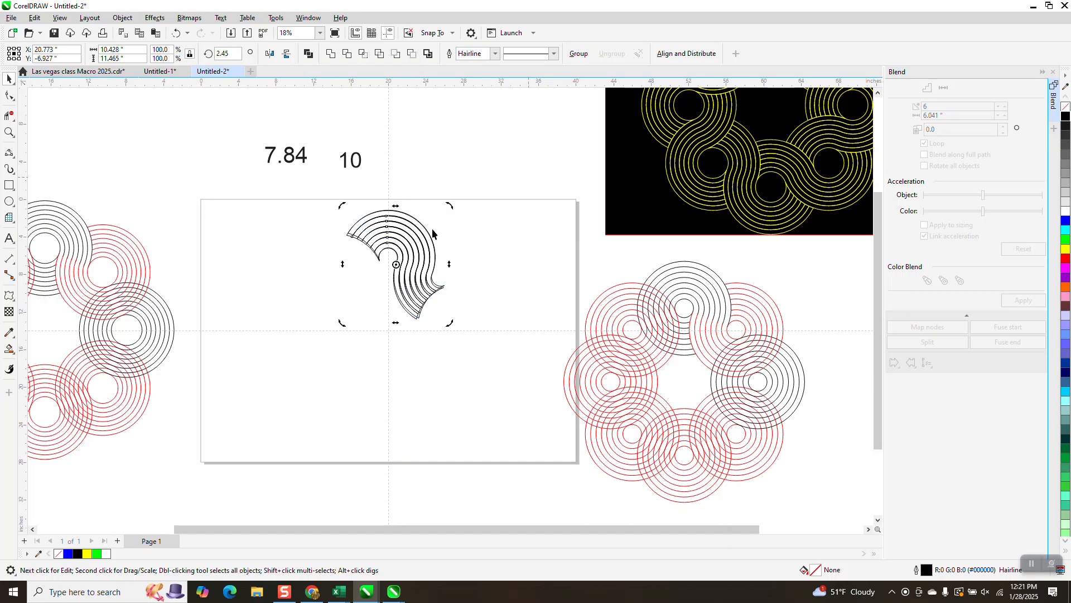
pyautogui.click(175, 33)
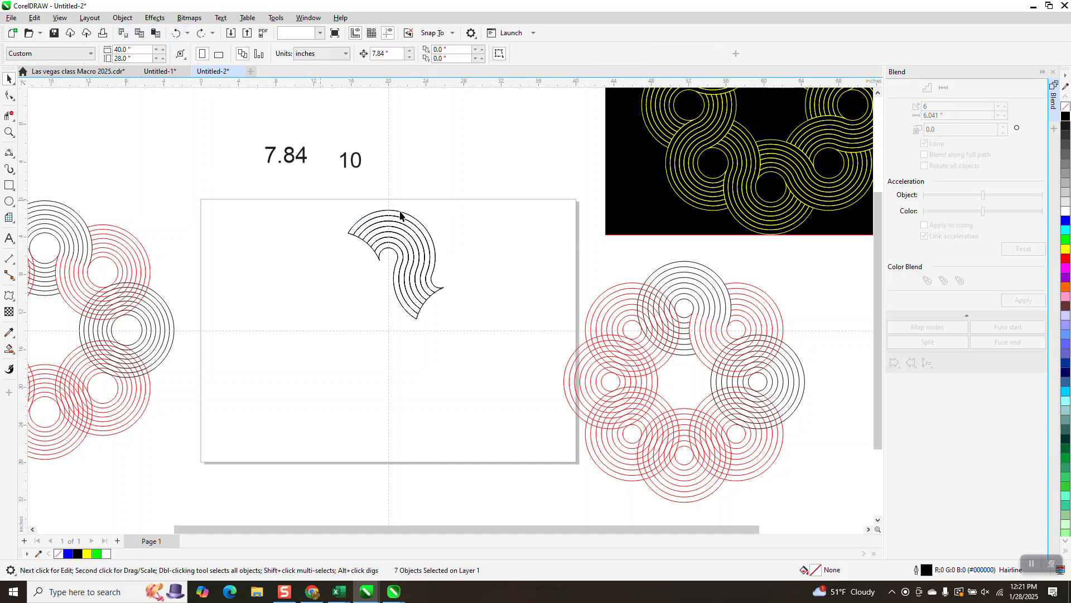
pyautogui.moveTo(460, 172); pyautogui.dragTo(461, 171)
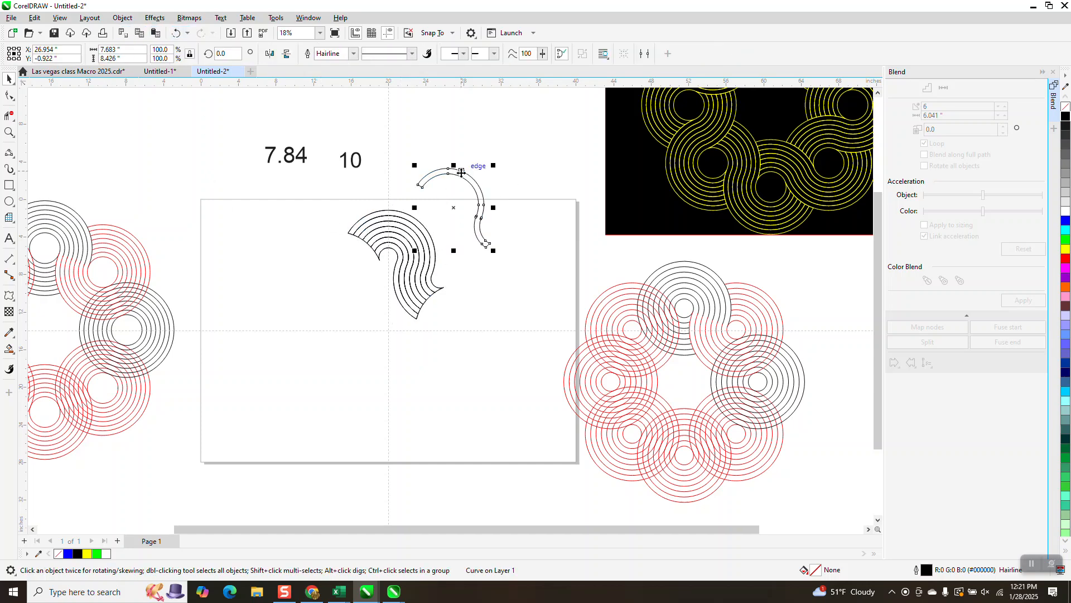
pyautogui.click(174, 33)
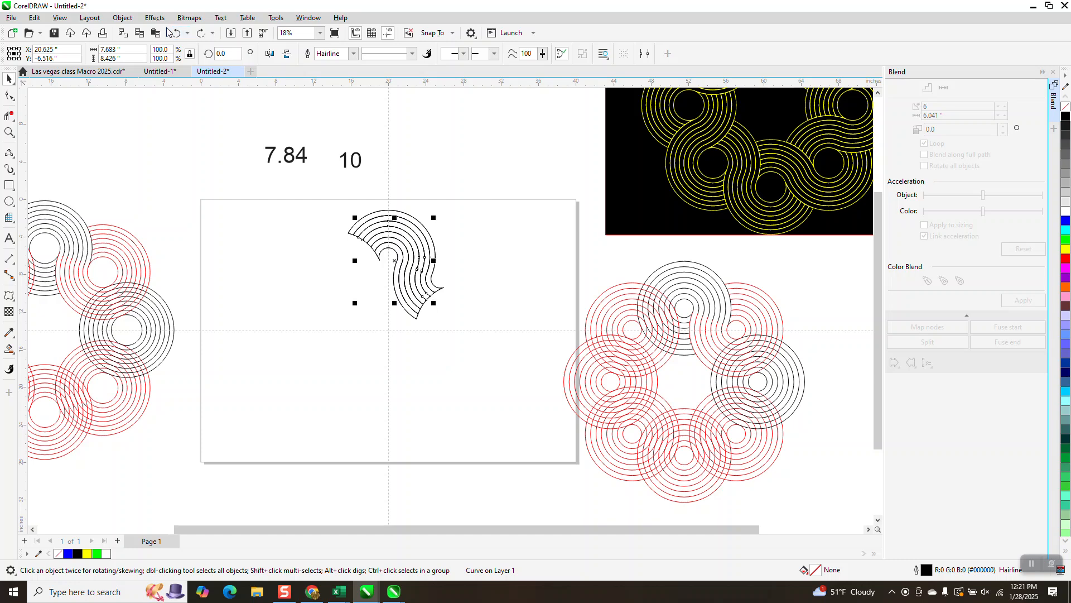
pyautogui.click(175, 33)
pyautogui.click(177, 35)
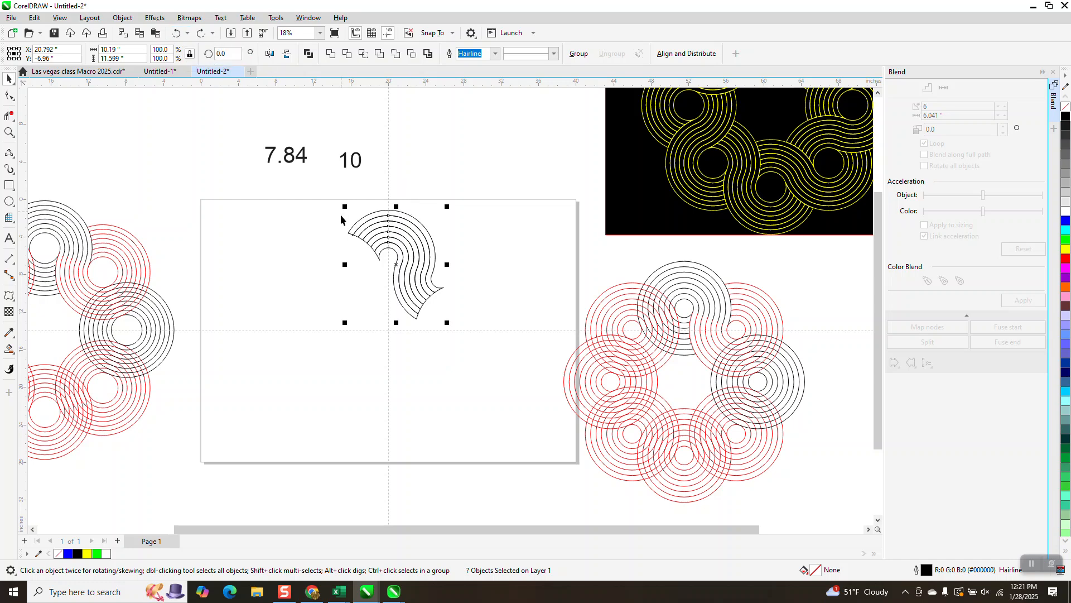
# - Group the seven S-shaped bands and create a copy rotated 45° about the page center
pyautogui.moveTo(312, 198); pyautogui.dragTo(539, 382)
pyautogui.hotkey('ctrl', 'g')
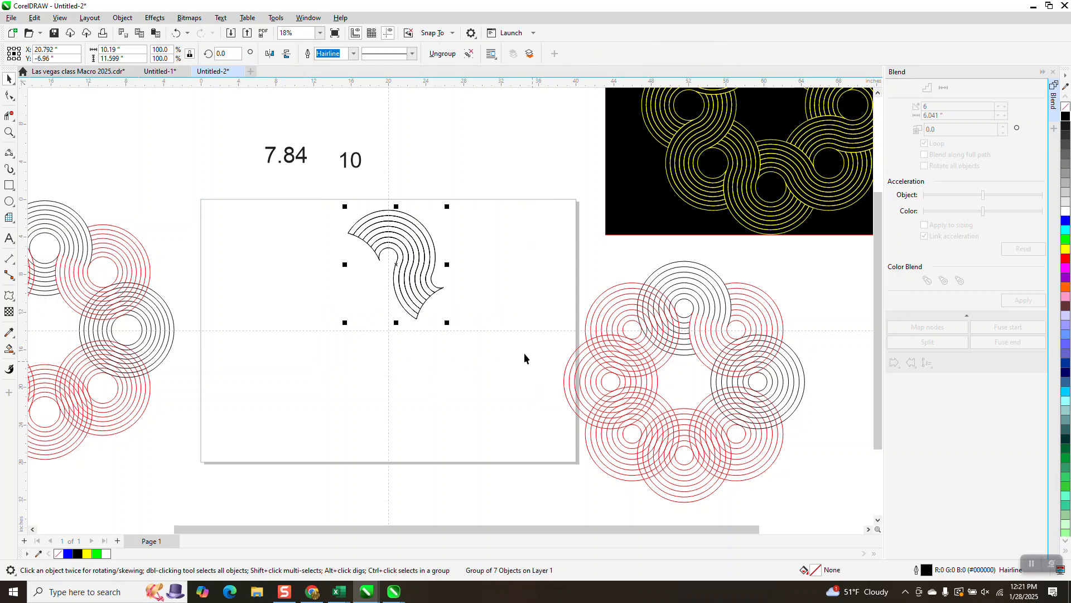
pyautogui.click(416, 267)
pyautogui.click(228, 53)
pyautogui.write('45')
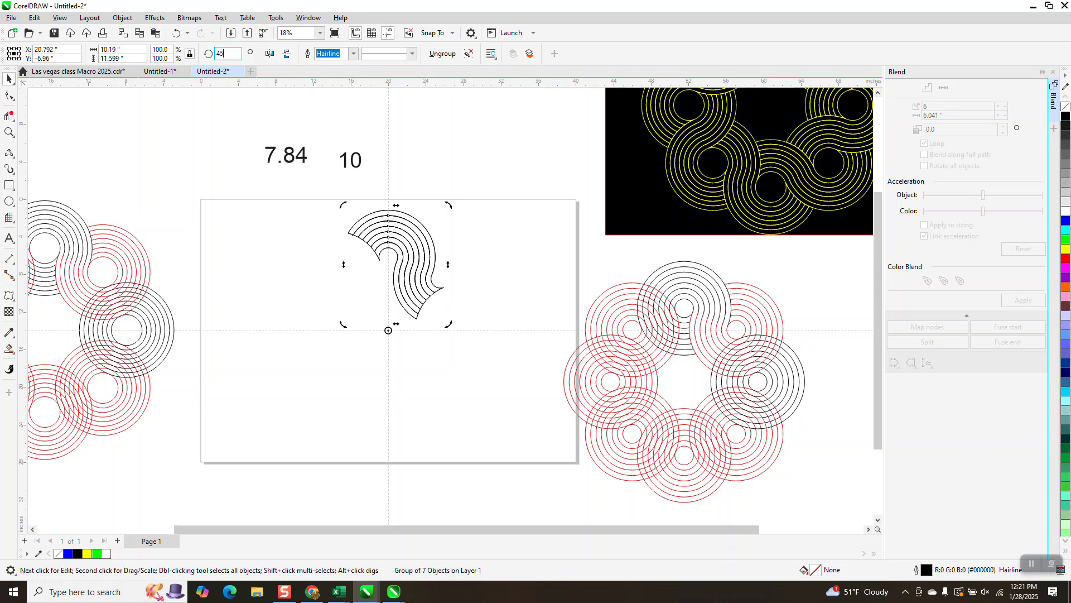
pyautogui.press('Return')
# - Repeat the rotated duplication until eight S-shaped band groups form a complete interlaced ring
pyautogui.hotkey('ctrl', 'r')
pyautogui.hotkey('ctrl', 'r')
pyautogui.hotkey('ctrl', 'r')
pyautogui.hotkey('ctrl', 'r')
pyautogui.hotkey('ctrl', 'r')
pyautogui.hotkey('ctrl', 'r')
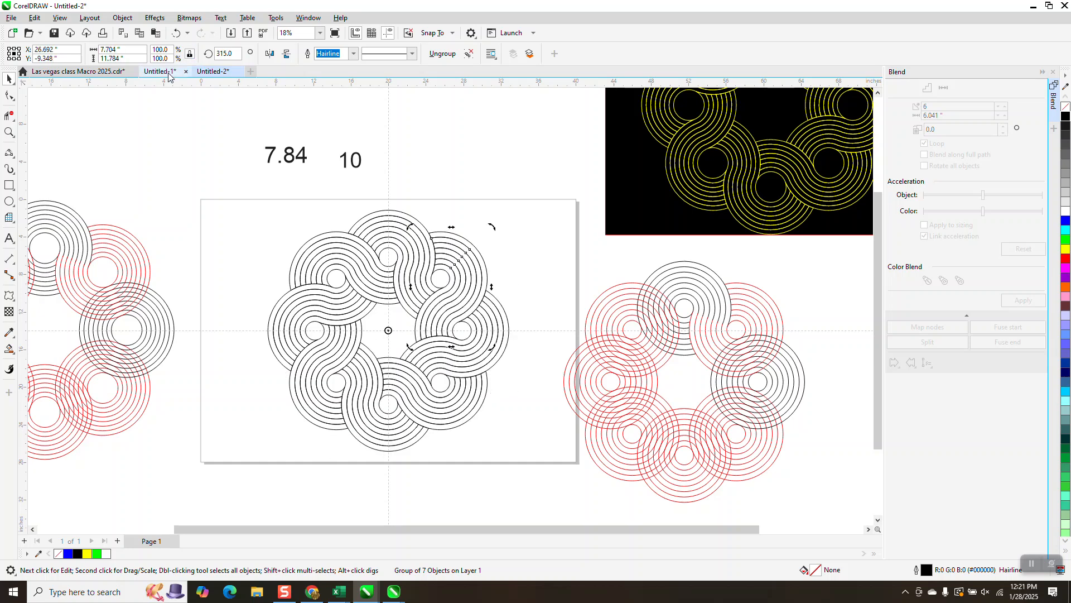
# - Set the outlines of all eight band groups in the interlaced ring to 0.25 in and yellow
pyautogui.moveTo(261, 202); pyautogui.dragTo(516, 456)
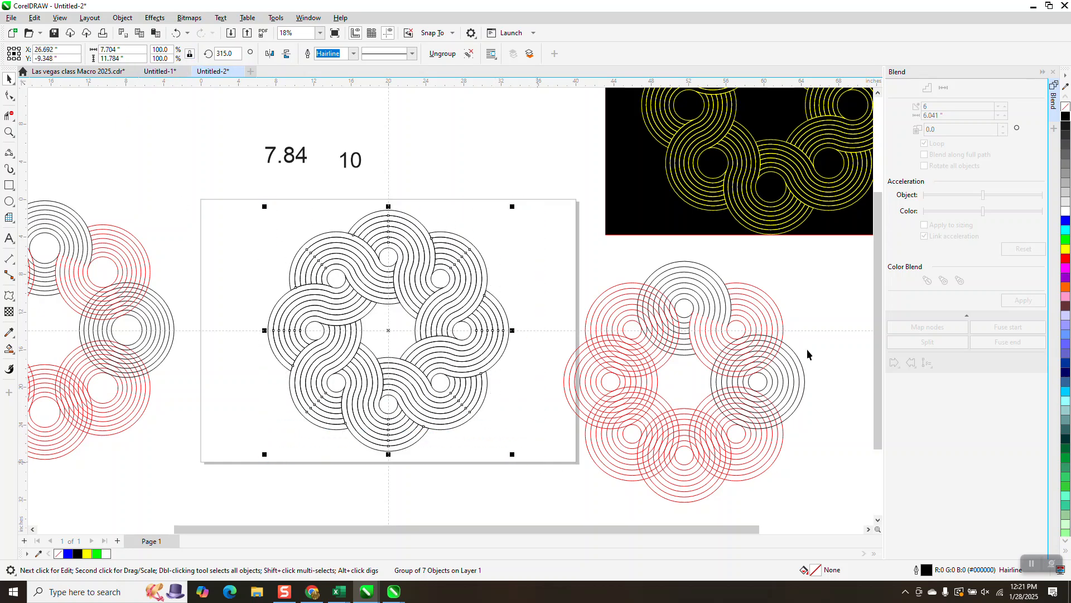
pyautogui.click(495, 53)
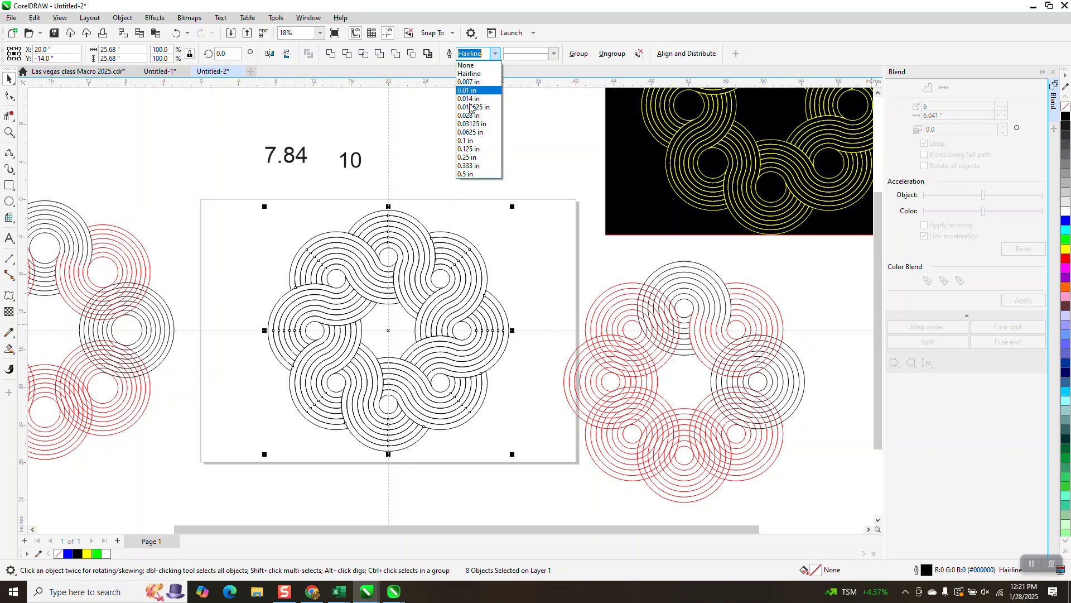
pyautogui.click(468, 161)
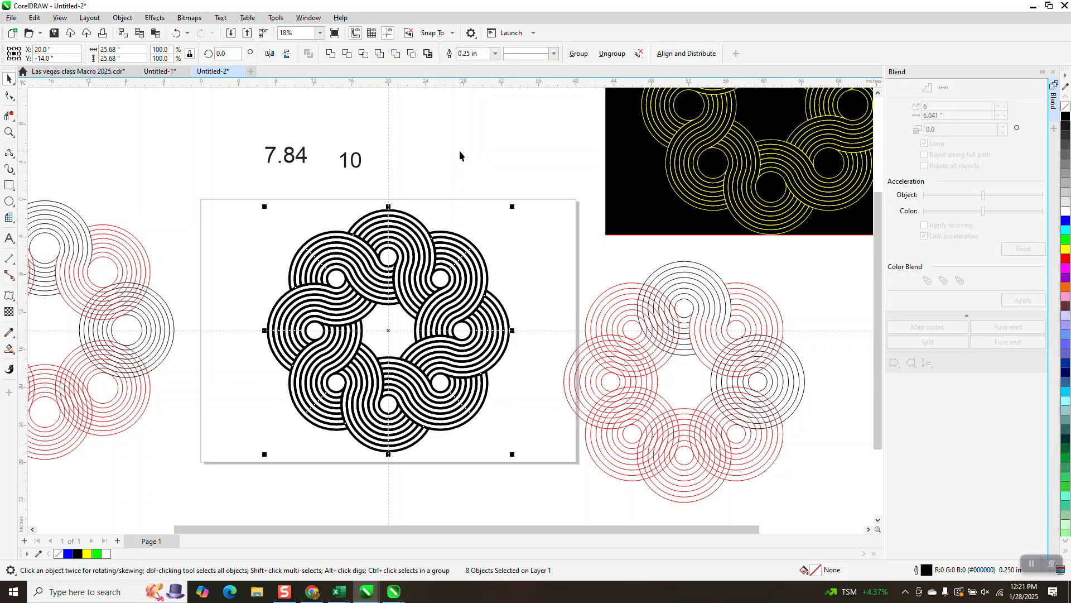
pyautogui.rightClick(1065, 249)
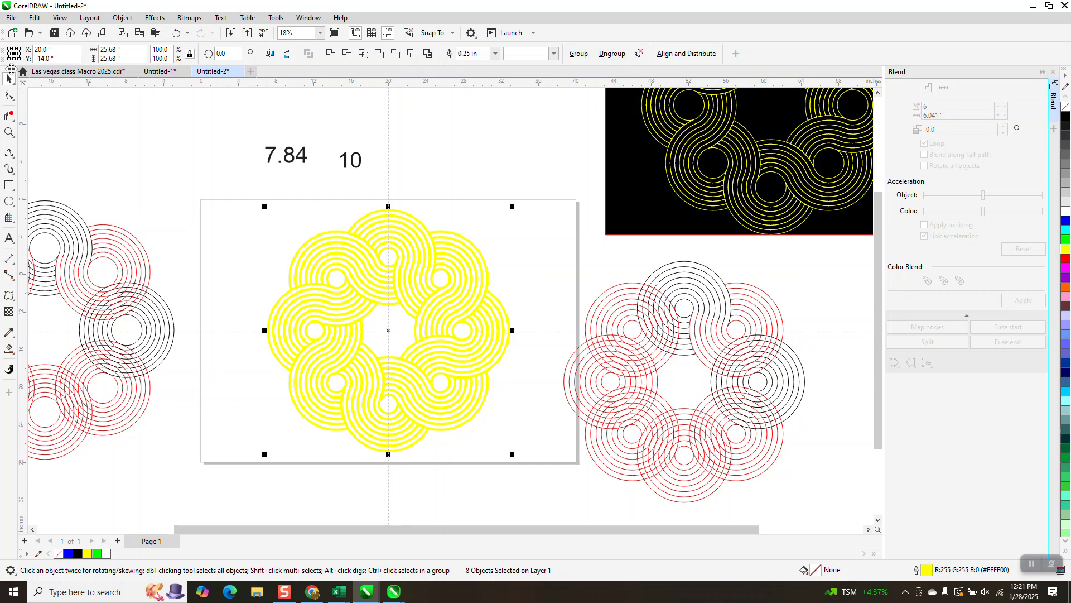
# - Move the black rectangle onto the page behind the yellow interlaced ring and hide the guidelines
pyautogui.moveTo(645, 186); pyautogui.dragTo(269, 421)
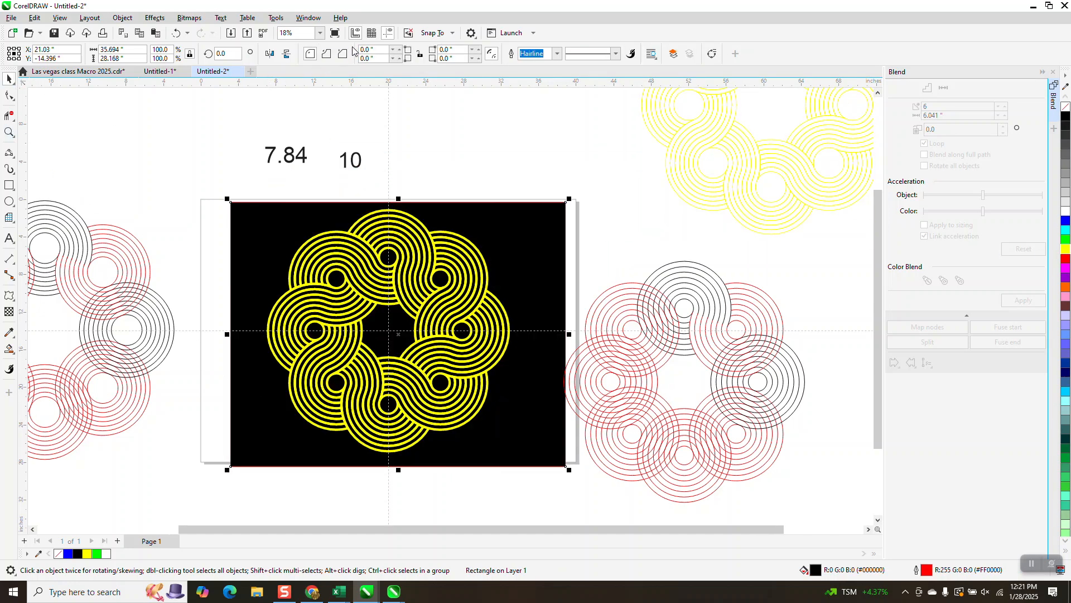
pyautogui.click(388, 35)
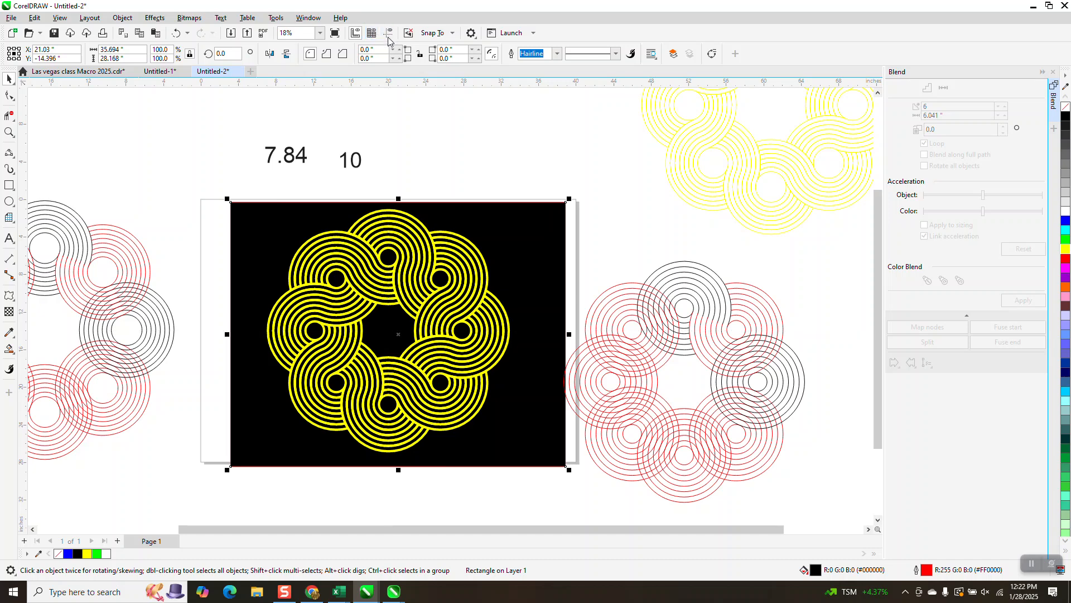
pyautogui.moveTo(365, 199)
pyautogui.mouseDown()
pyautogui.moveTo(470, 297)
pyautogui.moveTo(361, 199)
pyautogui.mouseUp()
pyautogui.click(9, 132)
pyautogui.moveTo(222, 166); pyautogui.dragTo(592, 464)
pyautogui.scroll(-2, 591, 464)
pyautogui.scroll(-1, 586, 462)
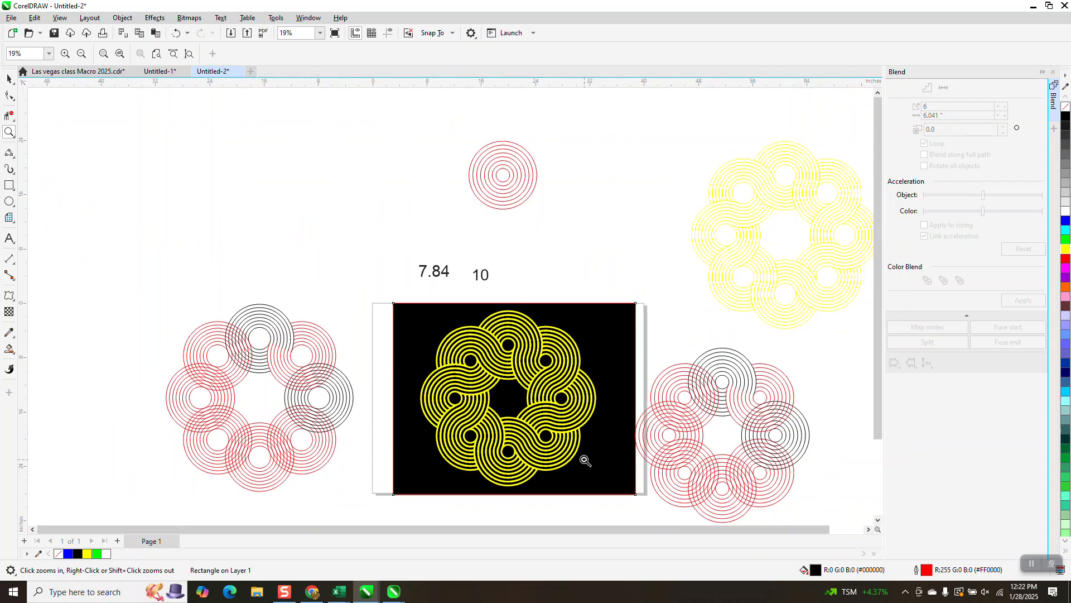
# - Move the "7.84" text slightly down and to the left so it sits level with the "10" text above the page
pyautogui.moveTo(397, 261); pyautogui.dragTo(524, 313)
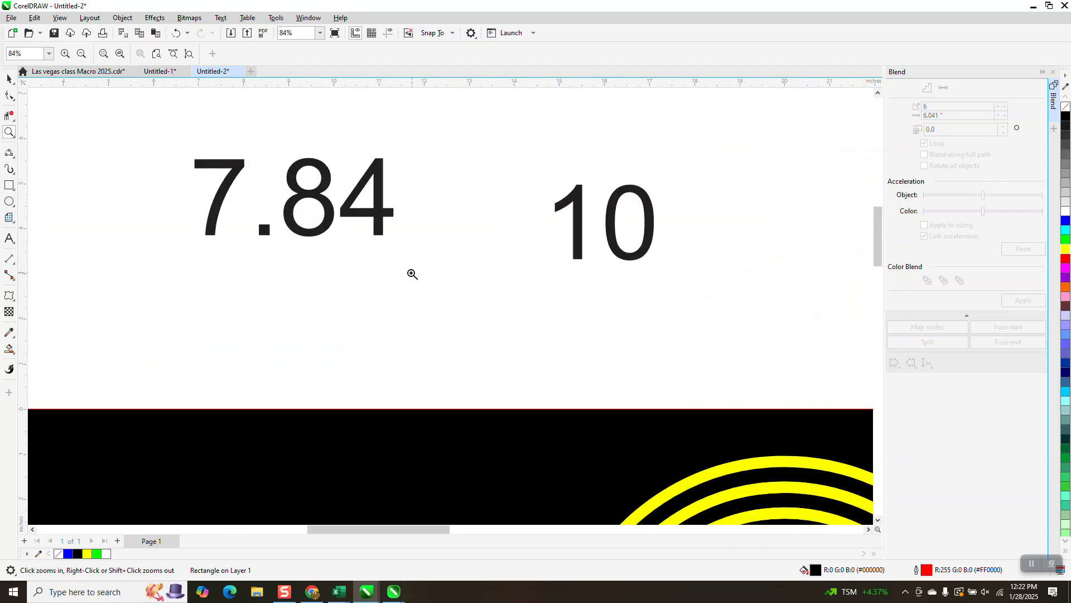
pyautogui.click(9, 80)
pyautogui.moveTo(374, 216); pyautogui.dragTo(346, 243)
pyautogui.scroll(-2, 454, 229)
pyautogui.scroll(-3, 608, 385)
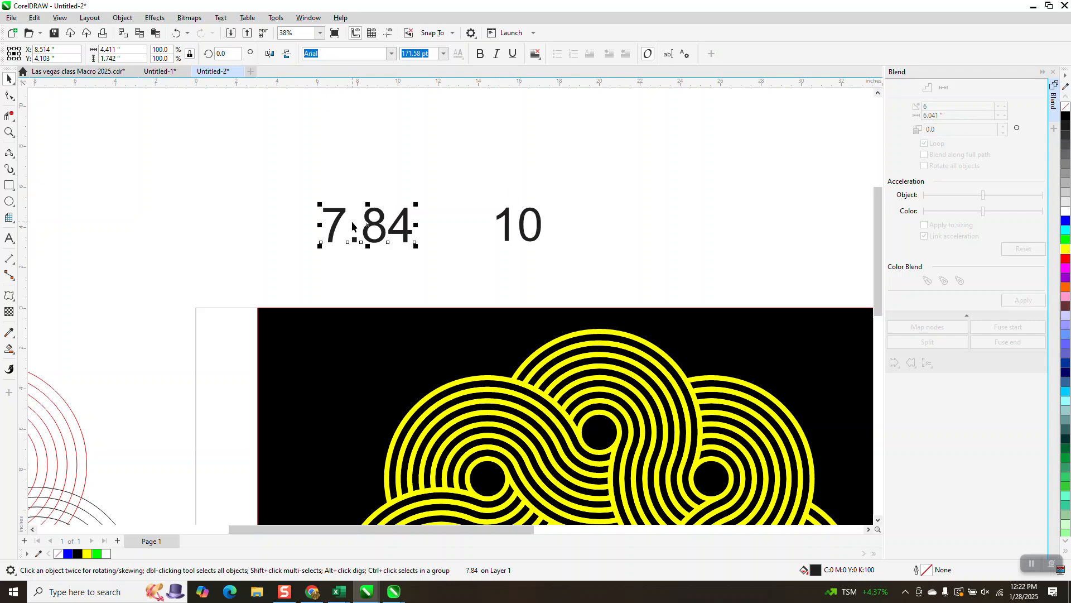
pyautogui.scroll(-3, 357, 226)
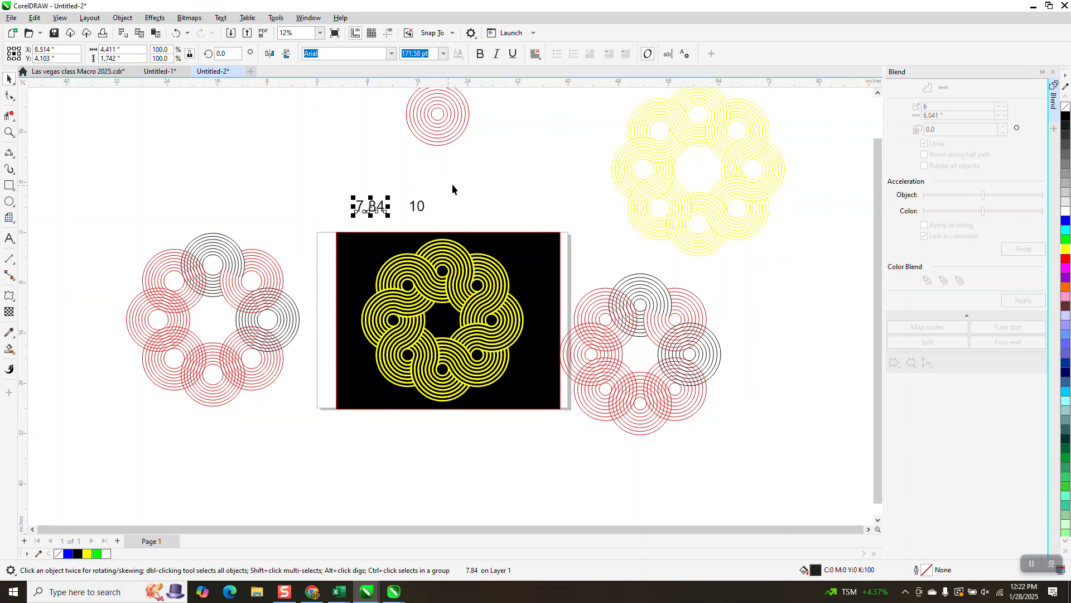
pyautogui.scroll(-1, 452, 190)
pyautogui.click(8, 133)
pyautogui.moveTo(338, 226); pyautogui.dragTo(351, 232)
pyautogui.scroll(-2, 129, 123)
pyautogui.click(9, 79)
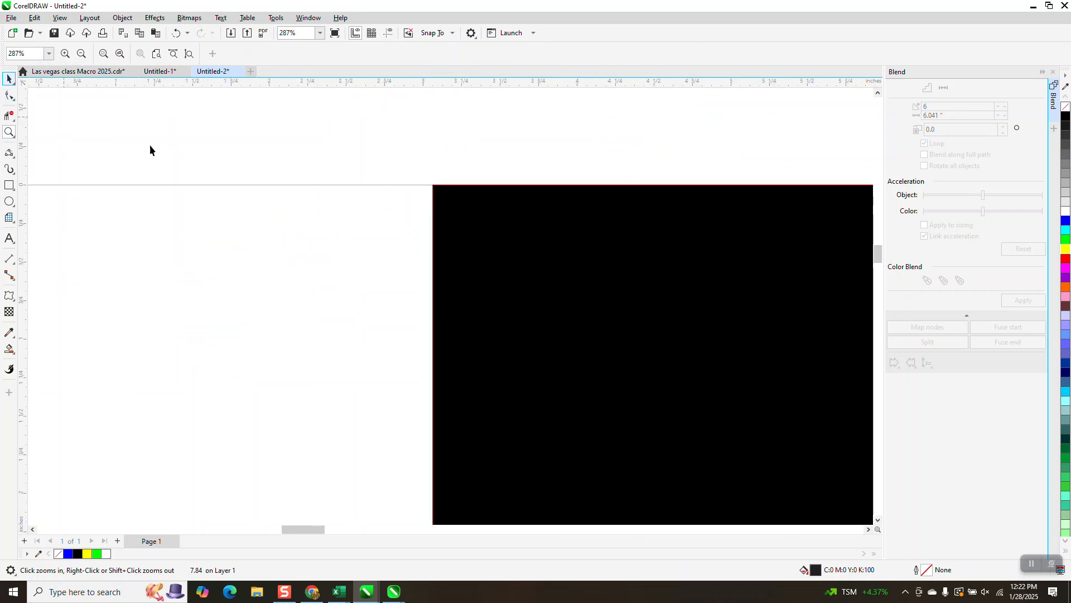
pyautogui.scroll(-4, 282, 169)
pyautogui.scroll(-2, 286, 169)
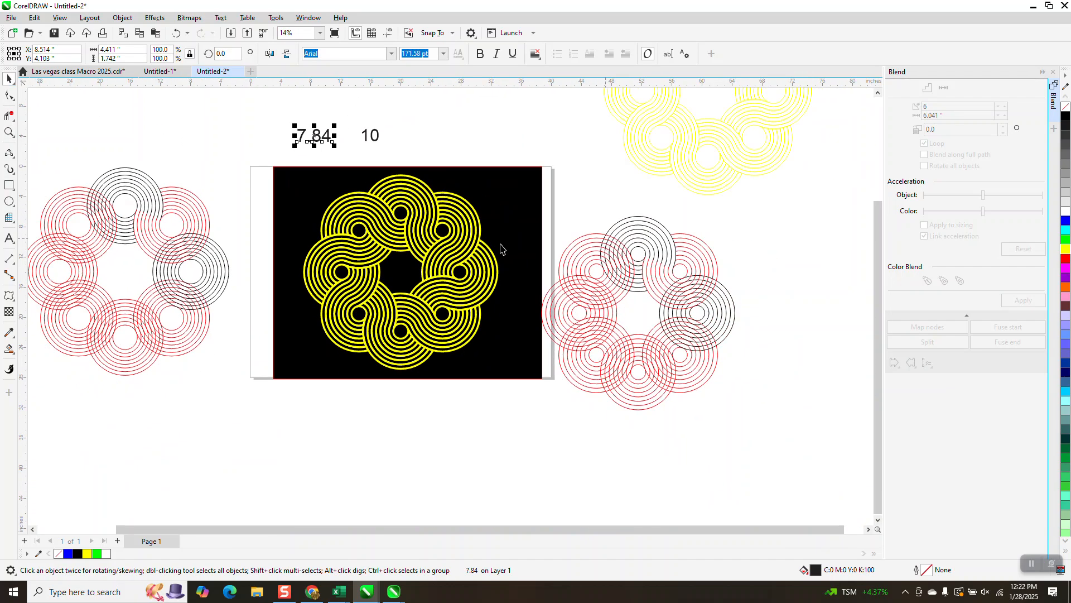
# - Group the eight yellow bands of the interlaced ring and scale the group about its center to about 22.13 in wide
pyautogui.click(472, 218)
pyautogui.moveTo(288, 158); pyautogui.dragTo(521, 383)
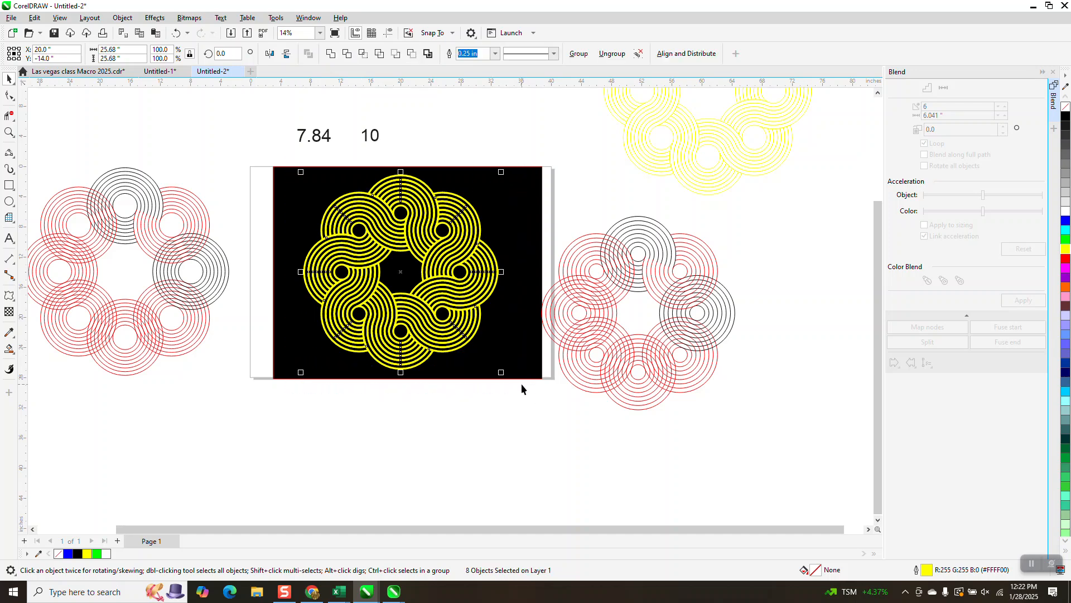
pyautogui.hotkey('ctrl', 'g')
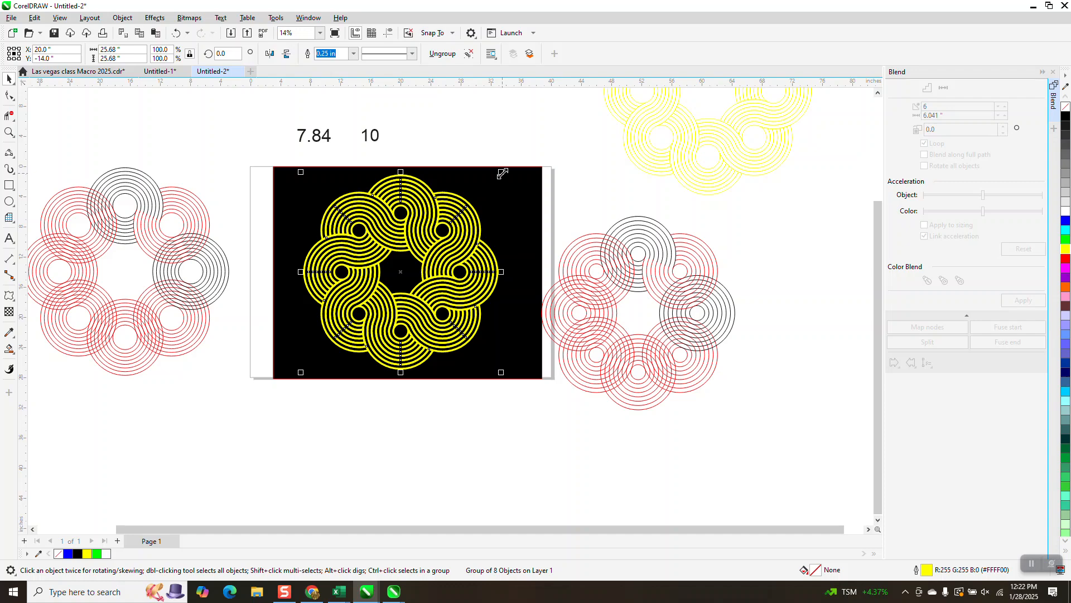
pyautogui.moveTo(502, 173)
pyautogui.mouseDown()
pyautogui.moveTo(477, 216)
pyautogui.moveTo(479, 199)
pyautogui.moveTo(537, 170)
pyautogui.moveTo(488, 185)
pyautogui.mouseUp()
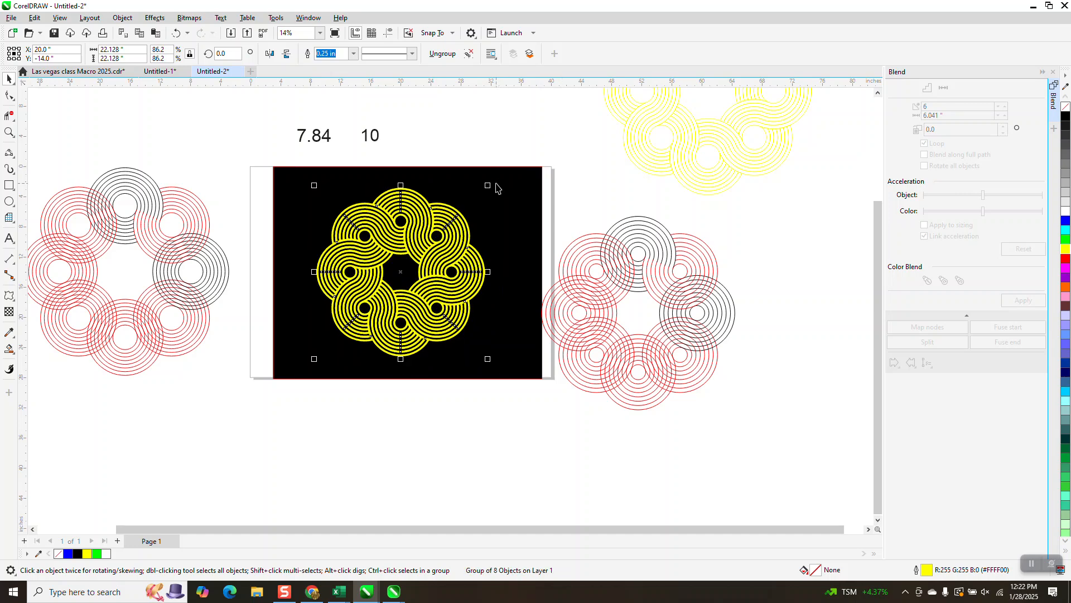
pyautogui.scroll(-1, 490, 201)
pyautogui.click(562, 182)
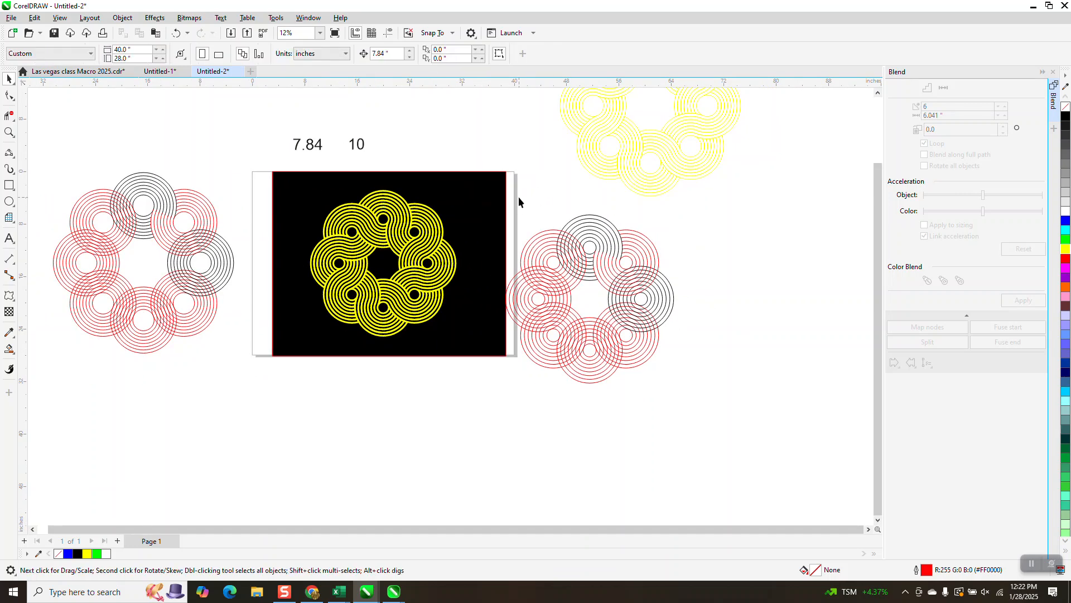